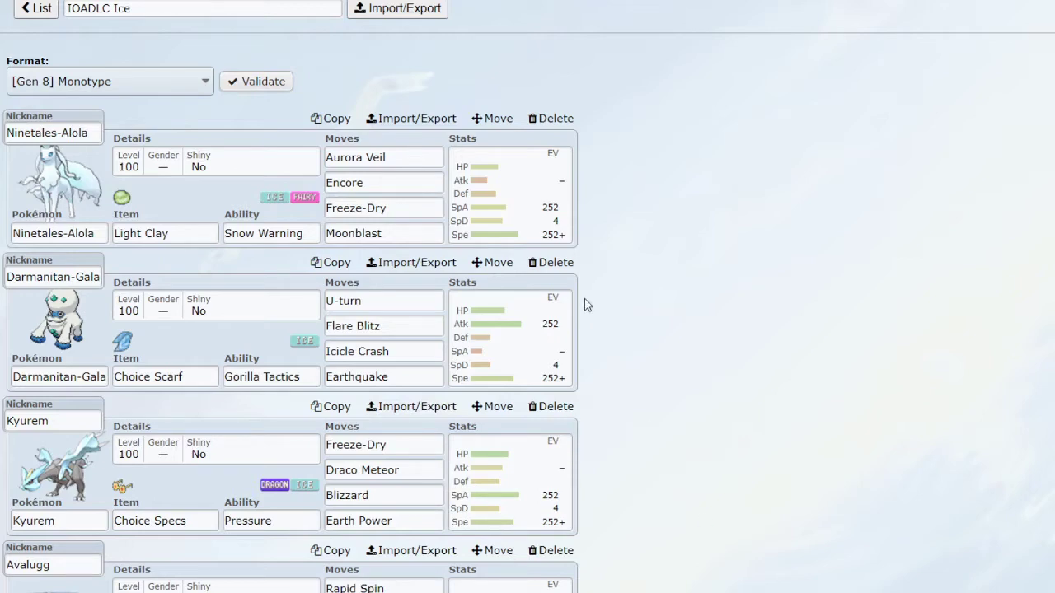
Review the descriptions of Ninetales-Alola's four moves: Aurora Veil, Encore, Freeze-Dry and Moonblast
click(418, 157)
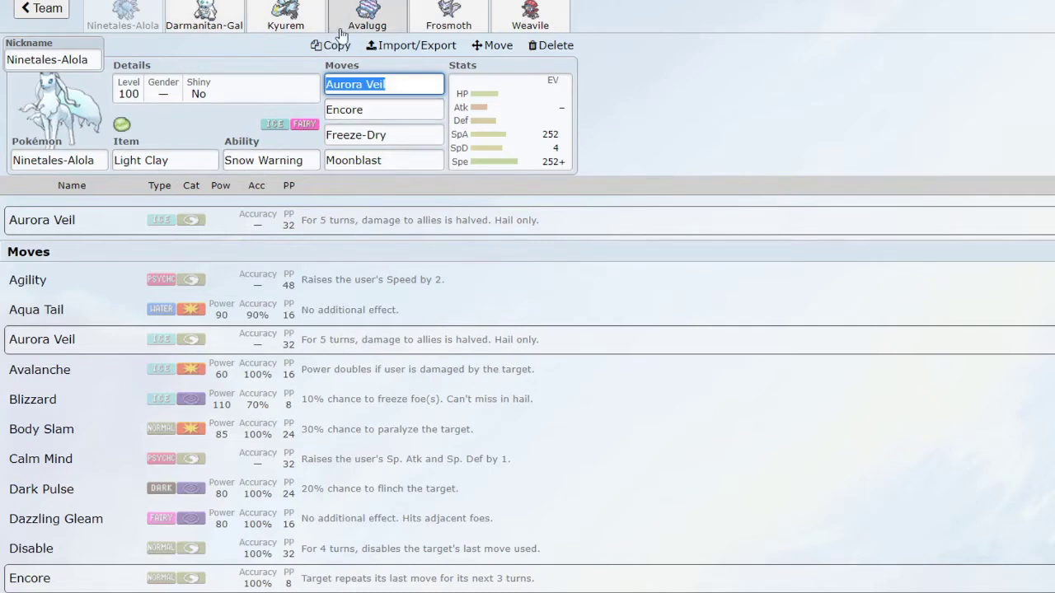
click(399, 109)
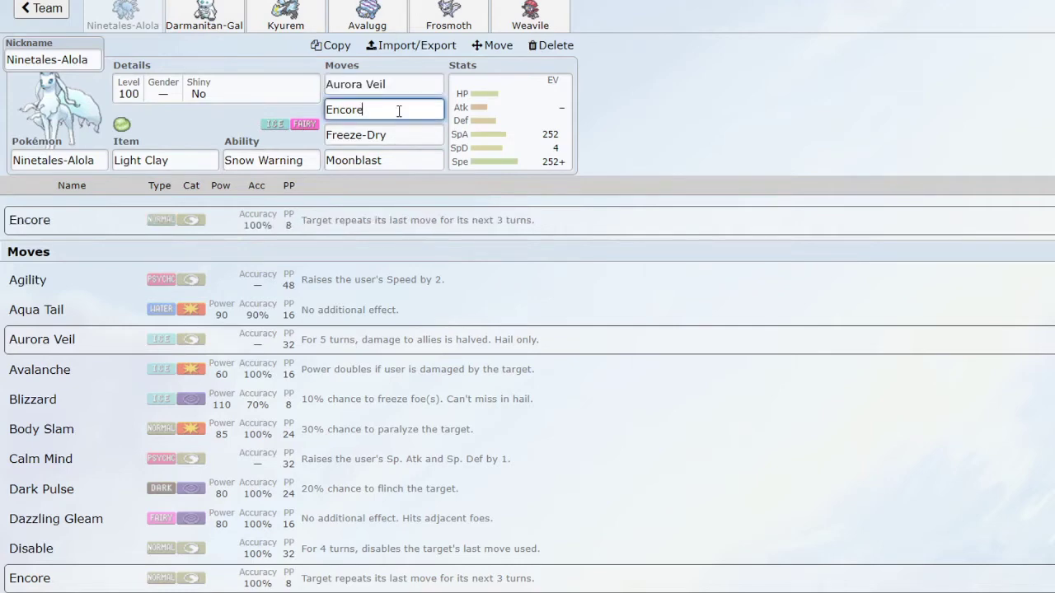
click(402, 140)
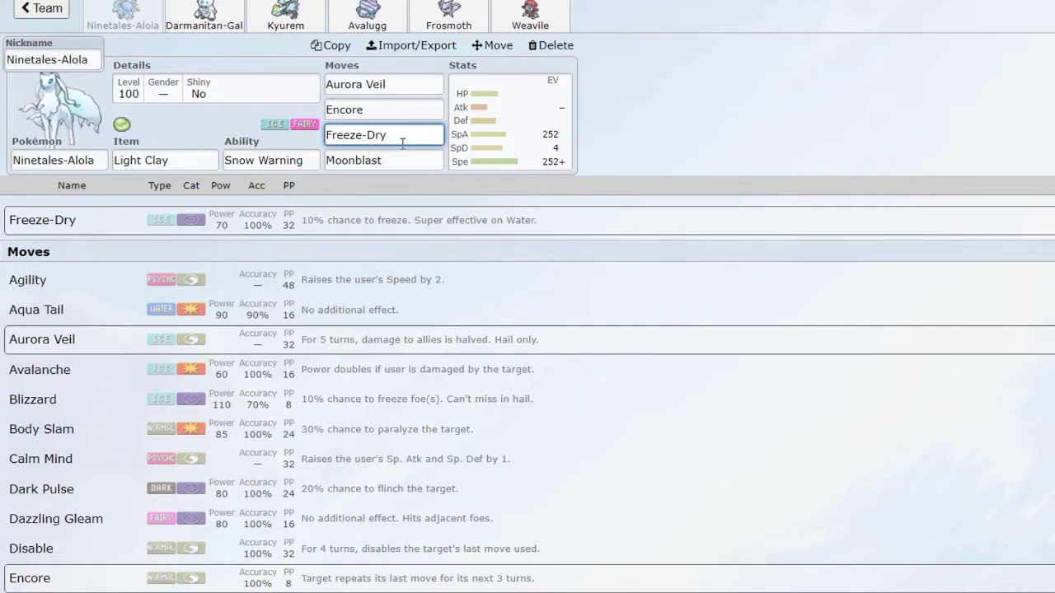
click(403, 158)
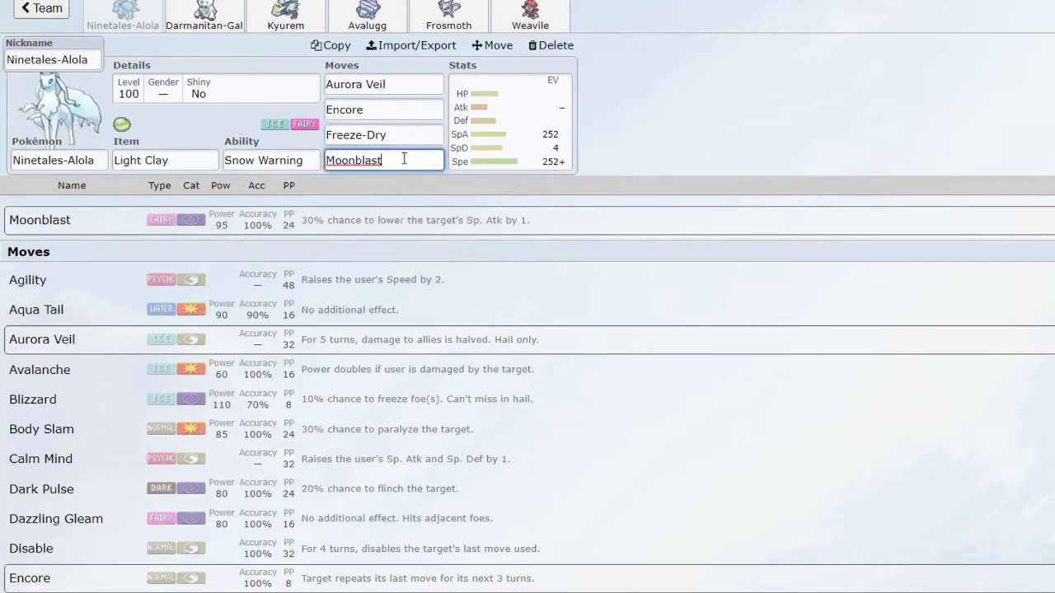
Review Darmanitan-Galar's EV spread and the descriptions of U-turn, Flare Blitz, Icicle Crash and Earthquake
click(235, 25)
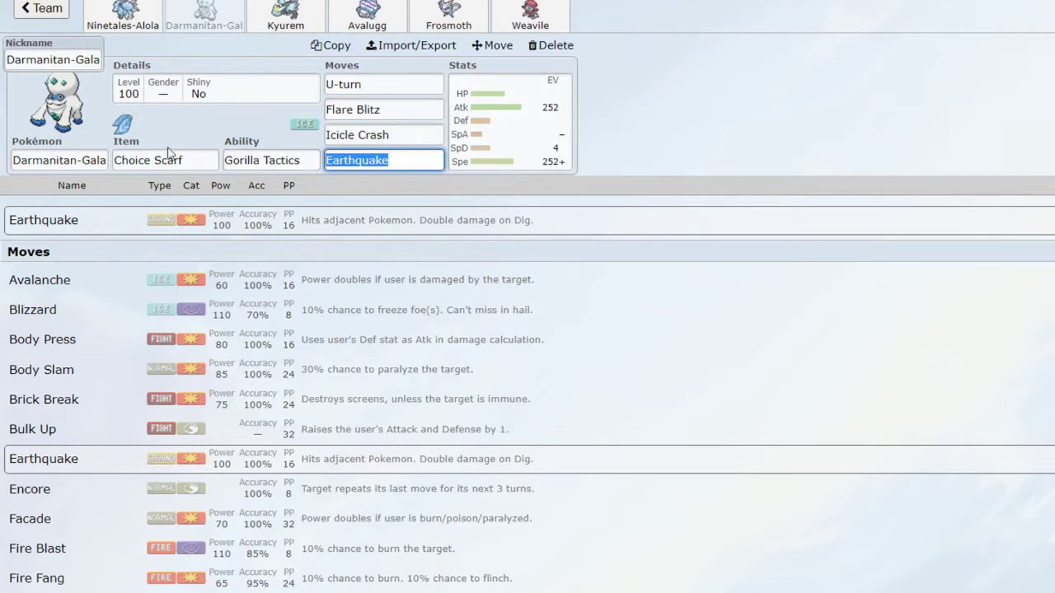
click(476, 152)
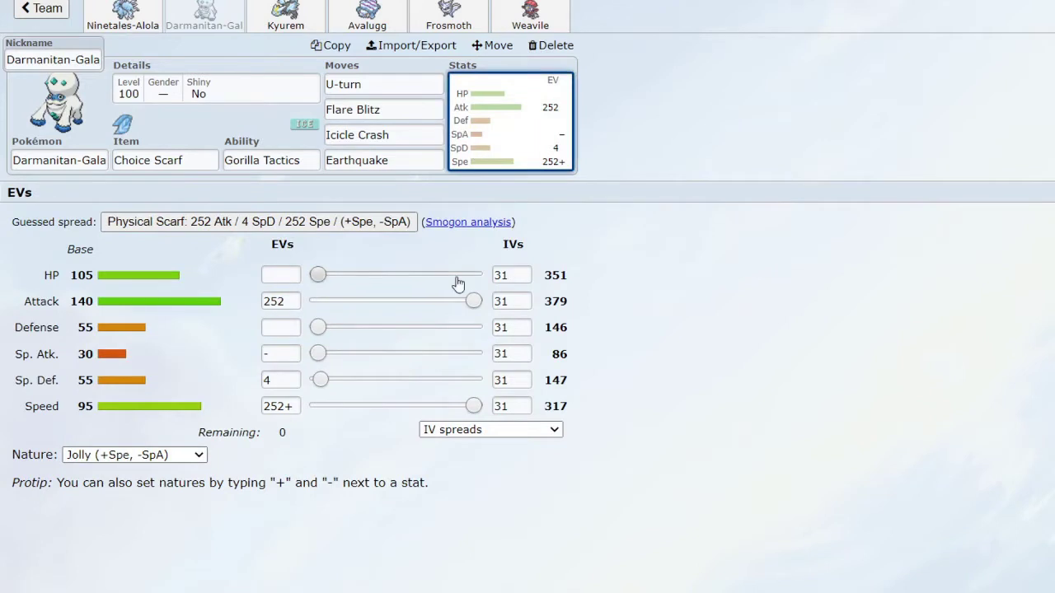
click(280, 300)
click(423, 87)
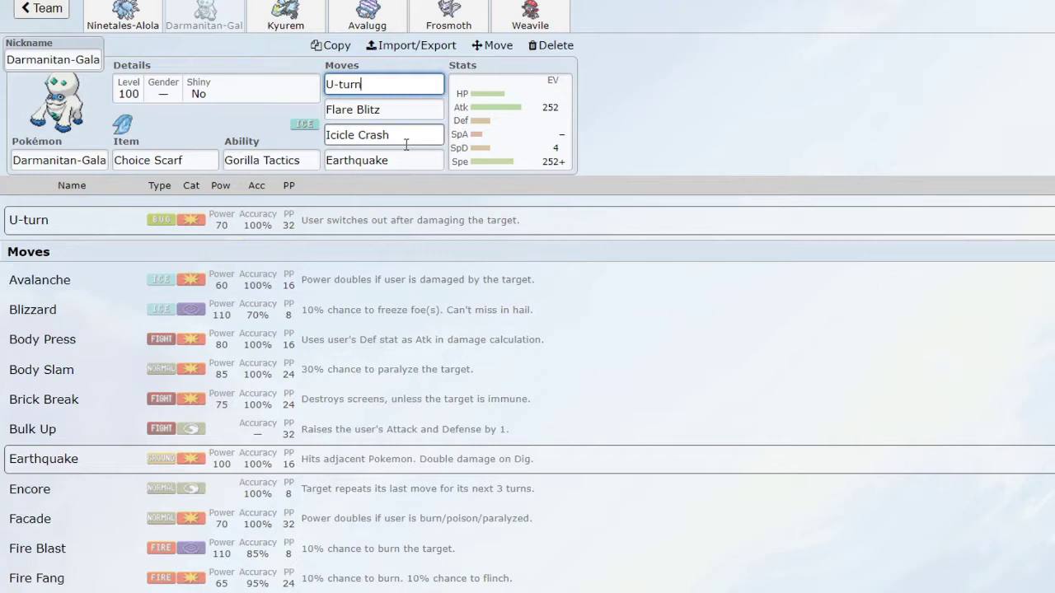
click(403, 115)
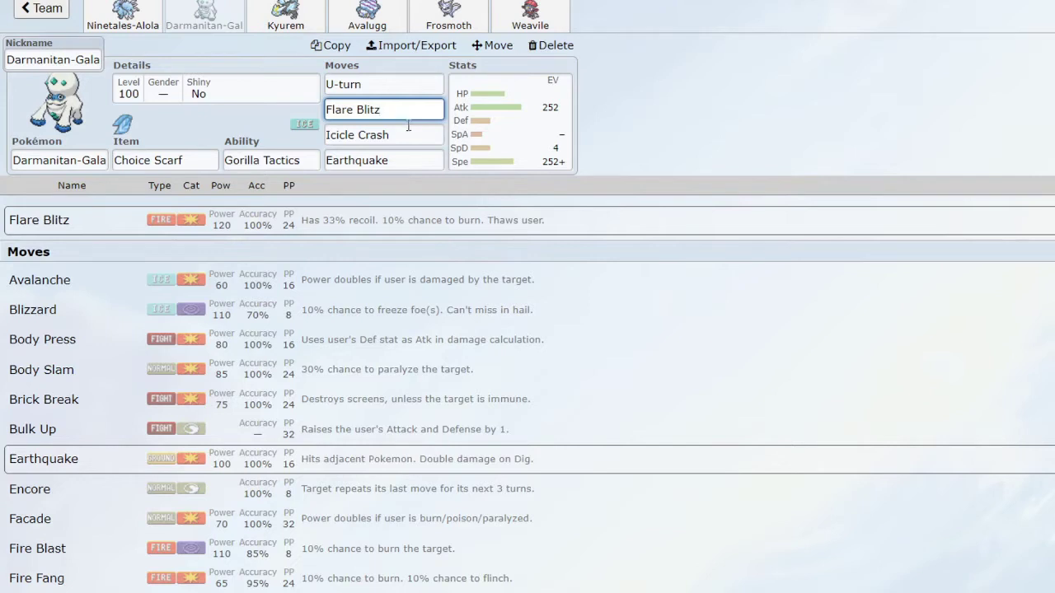
click(411, 136)
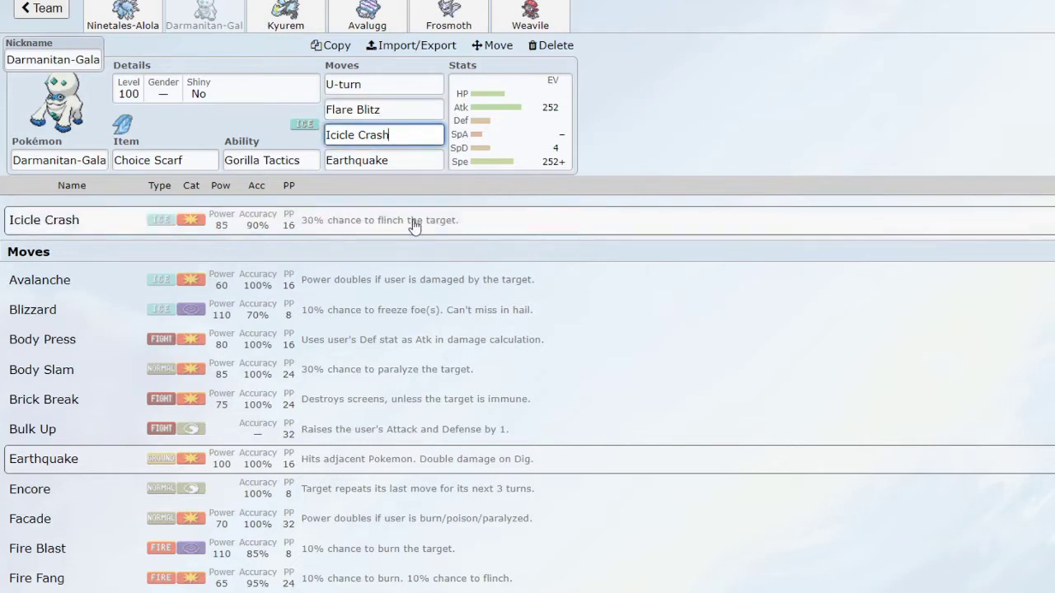
click(422, 164)
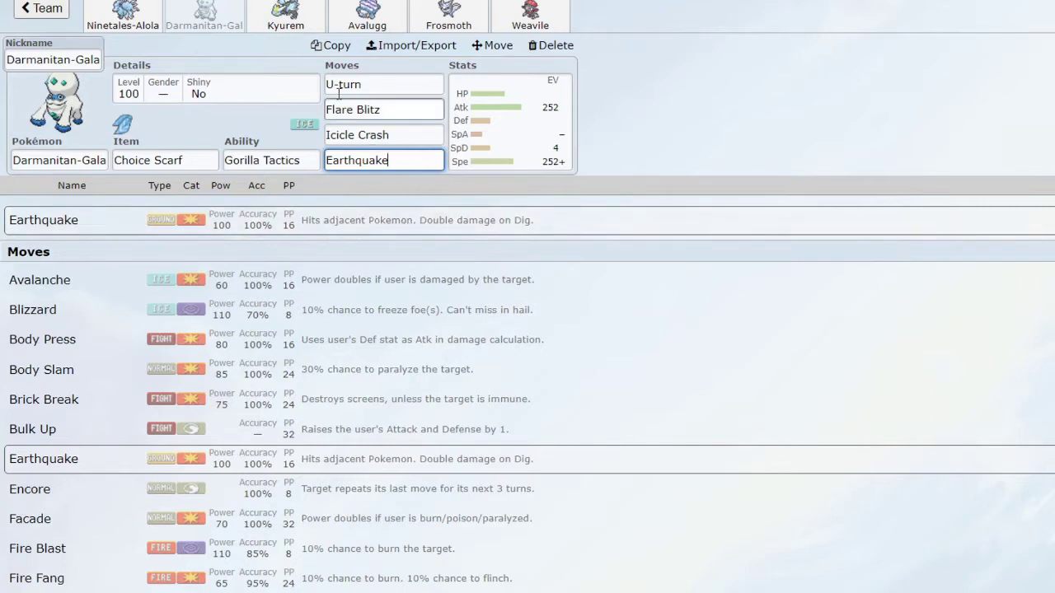
Review Kyurem's EV spread and the descriptions of Freeze-Dry, Draco Meteor and Blizzard
click(297, 15)
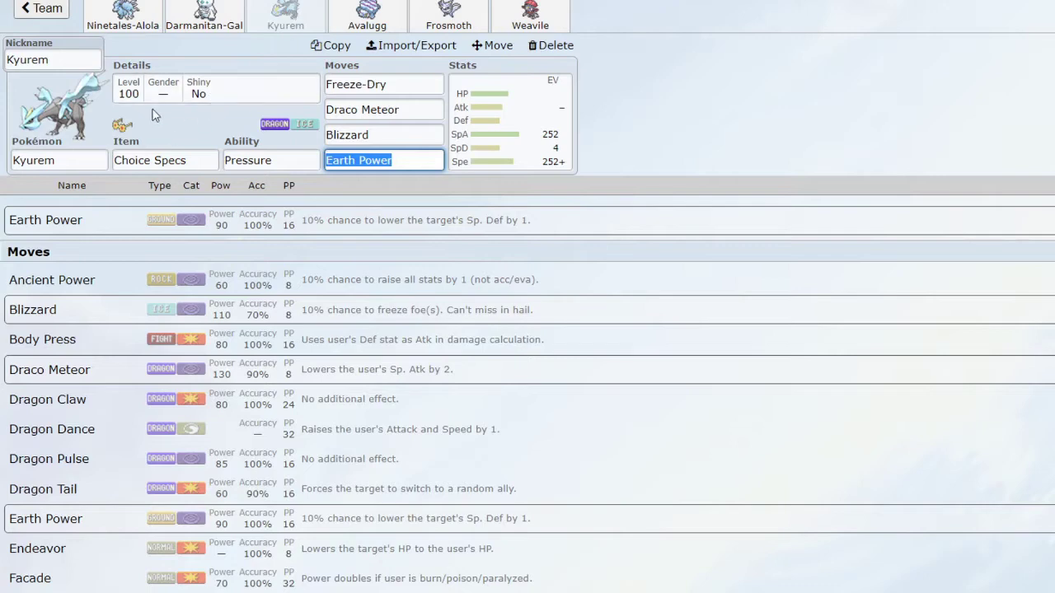
click(501, 138)
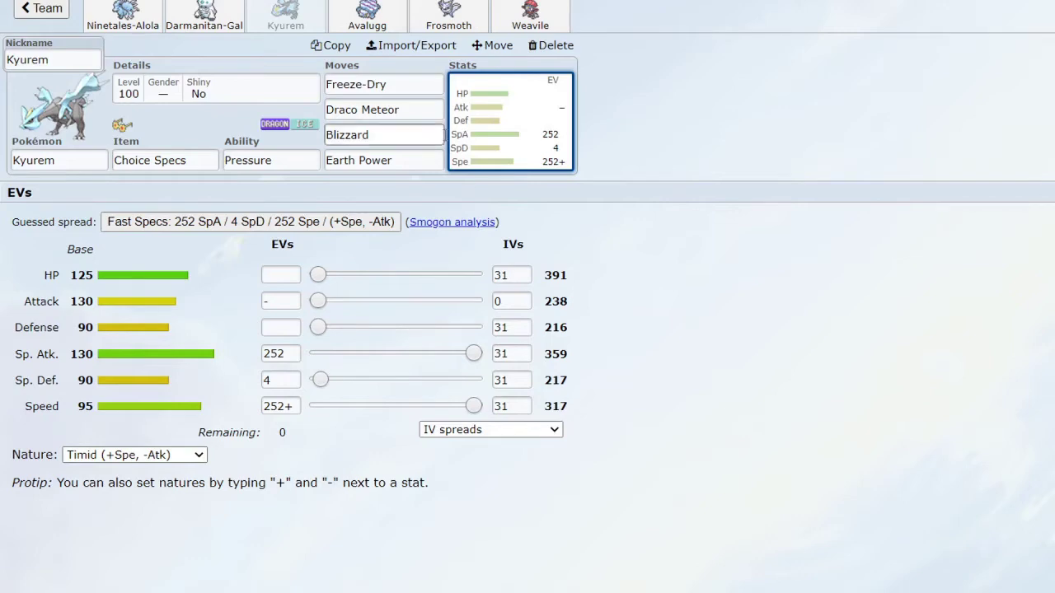
click(393, 85)
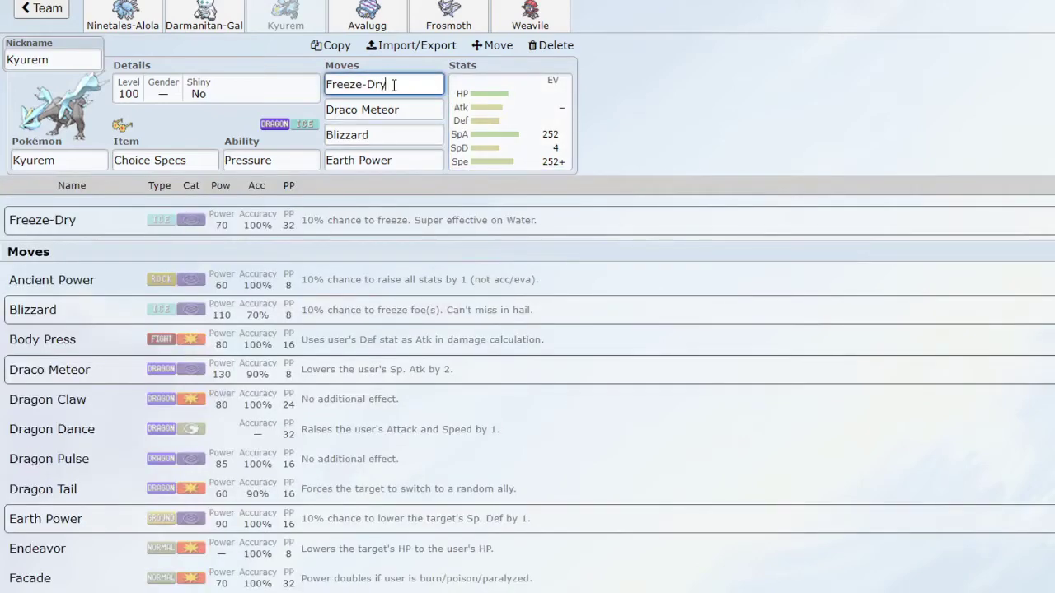
click(407, 109)
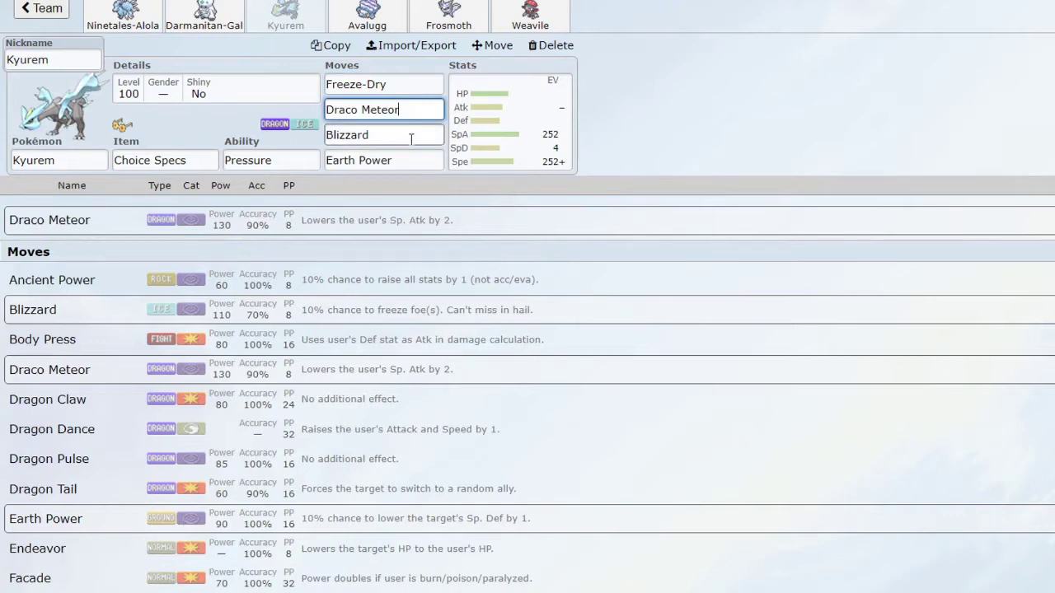
click(410, 138)
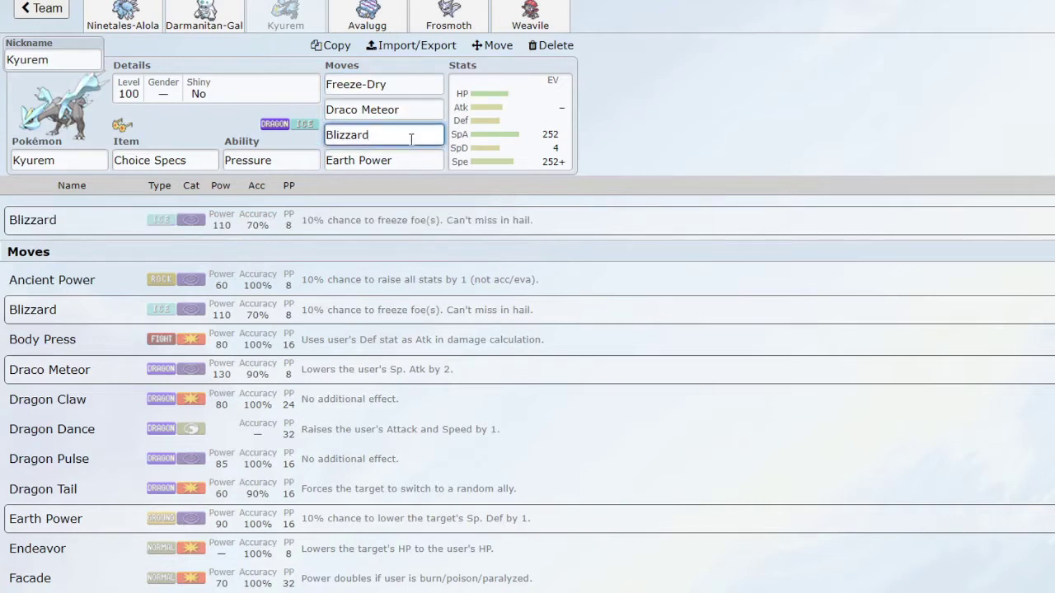
Search for "ice" as a replacement for Kyurem's third move, and restore Blizzard in that slot
drag(411, 138, 263, 120)
text(I)
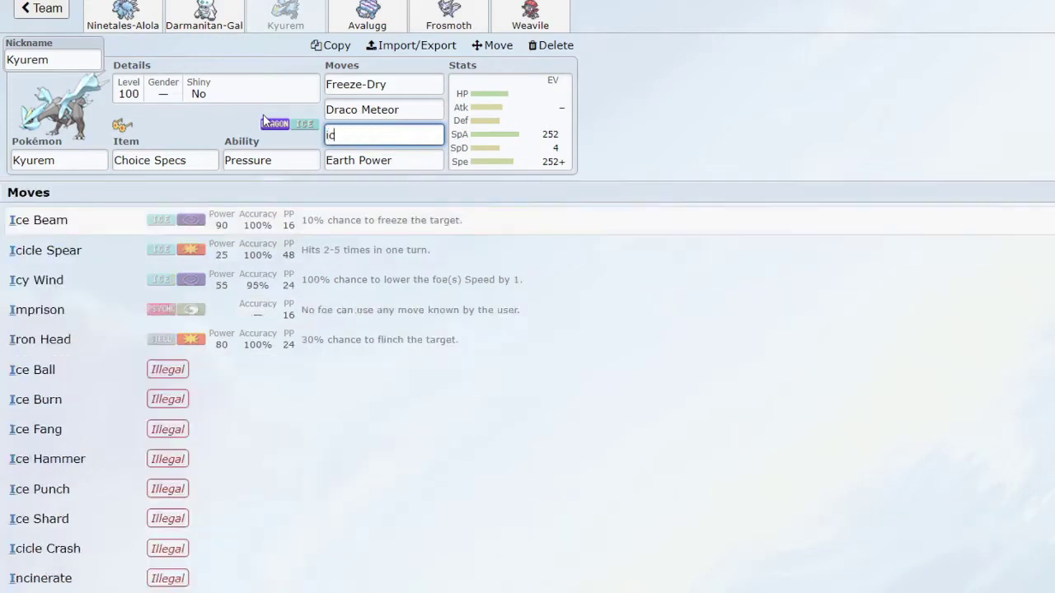
text(ce)
key(BackSpace)
key(BackSpace)
key(BackSpace)
text(bliz)
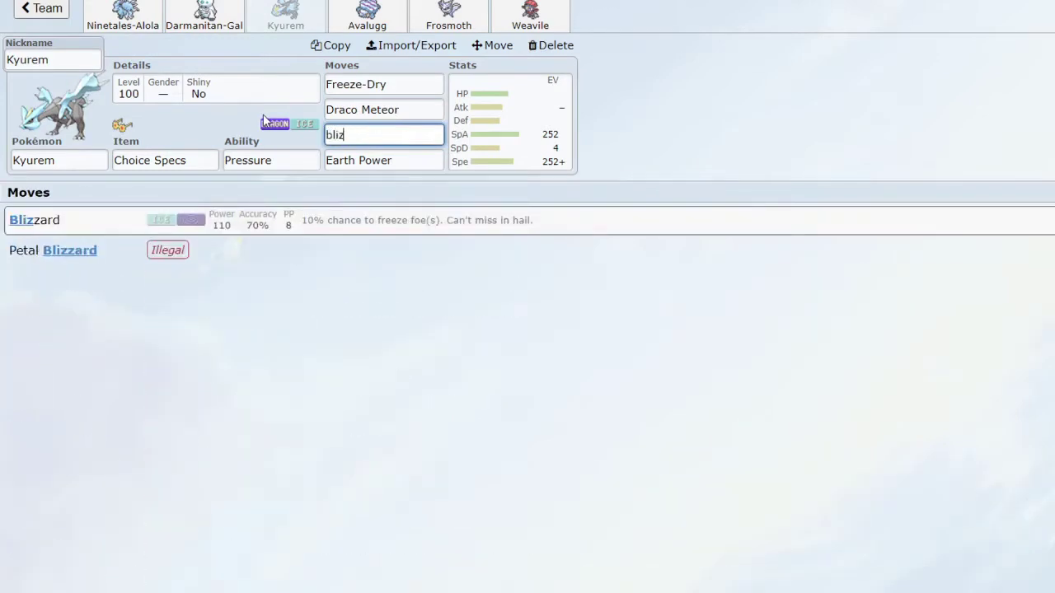
key(Return)
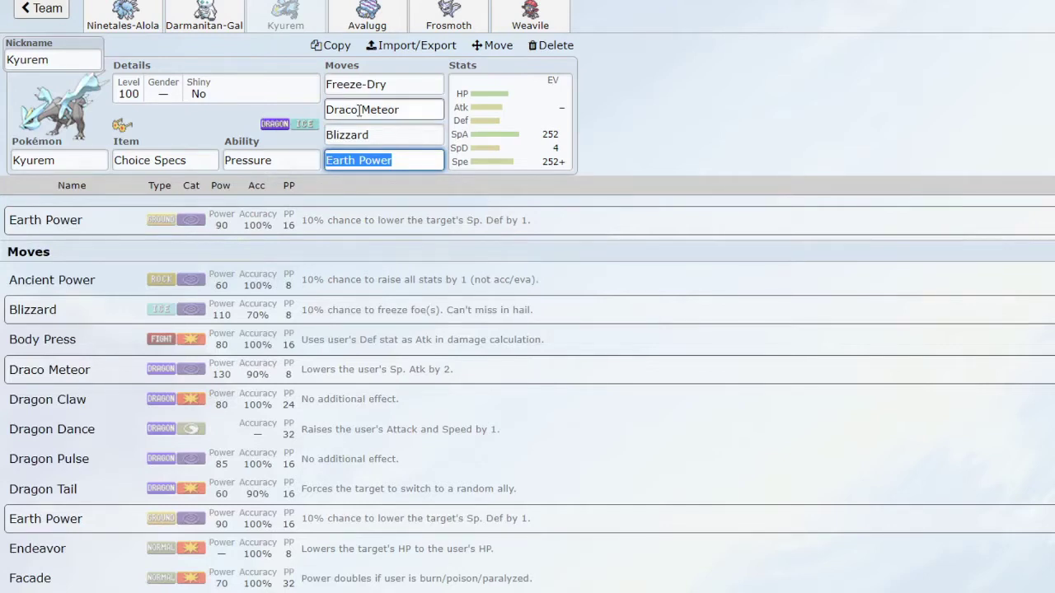
Compare Kyurem's Freeze-Dry and Blizzard again and examine the details of Earth Power
click(409, 89)
click(404, 134)
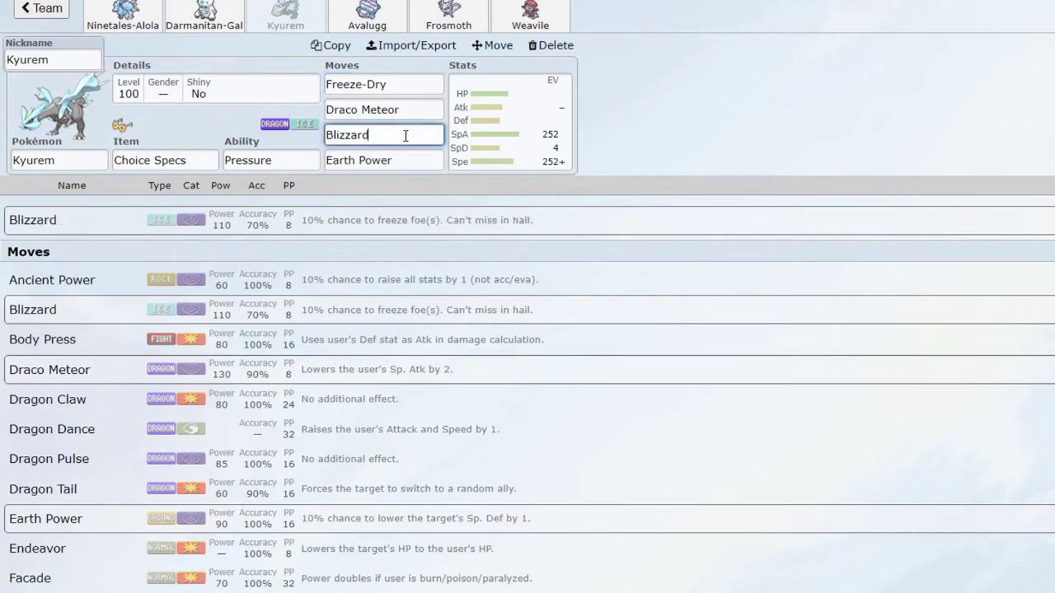
click(403, 163)
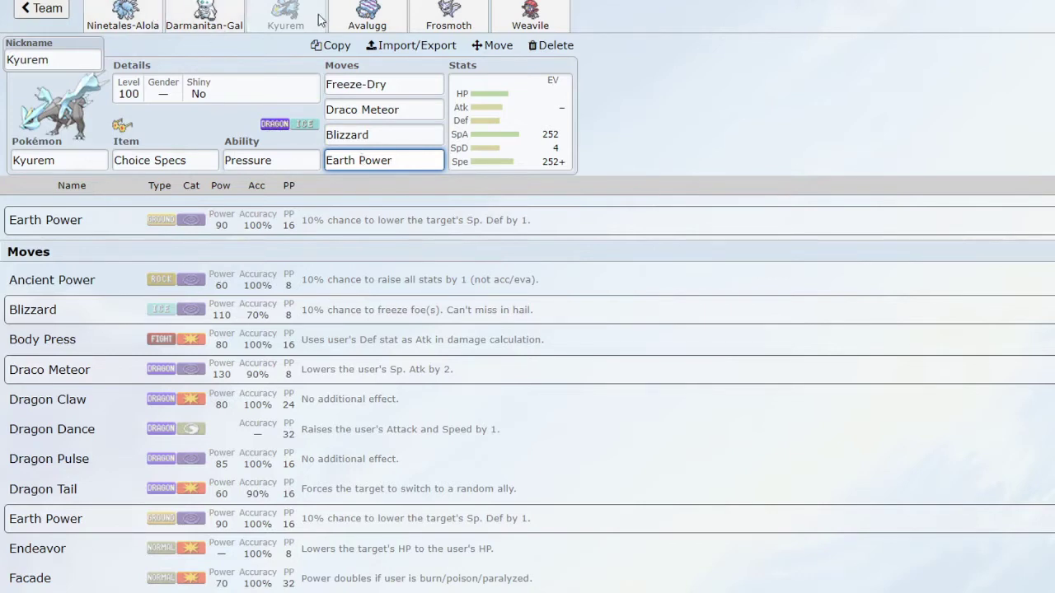
Review Avalugg's EV spread and the description of its Body Press move
click(375, 10)
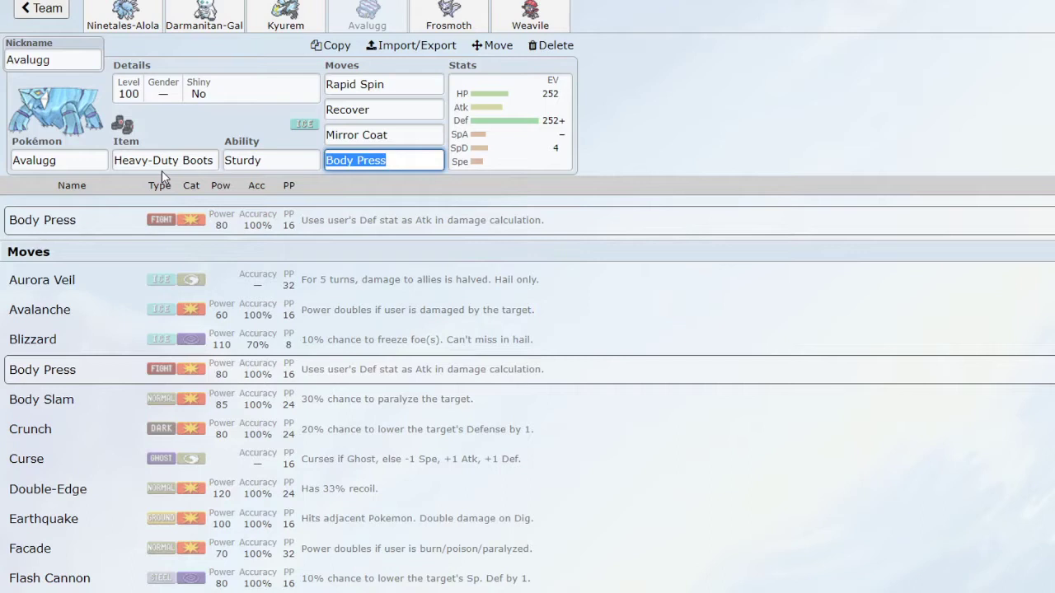
click(488, 119)
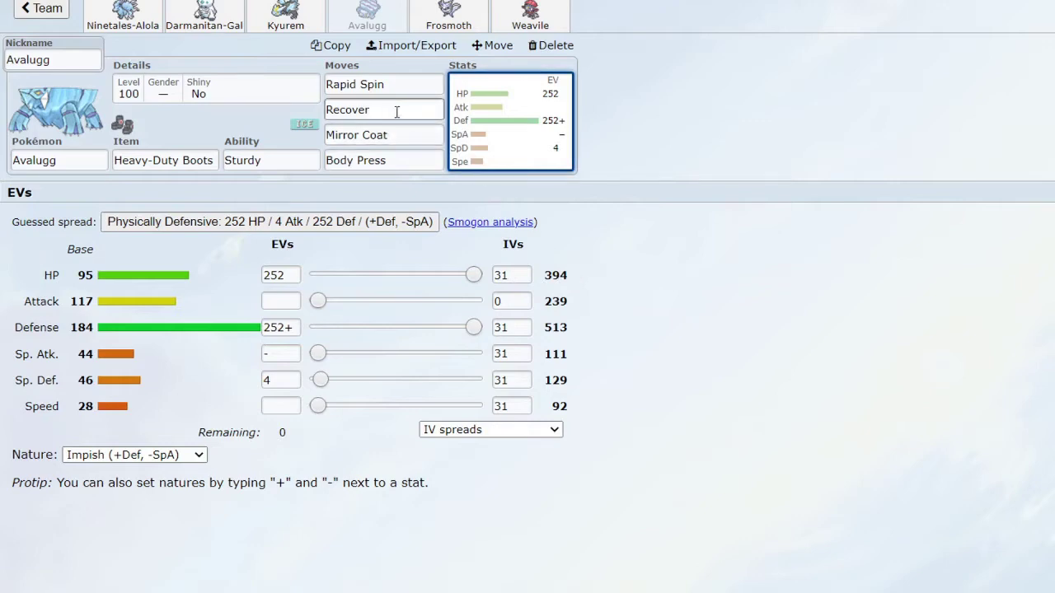
click(410, 162)
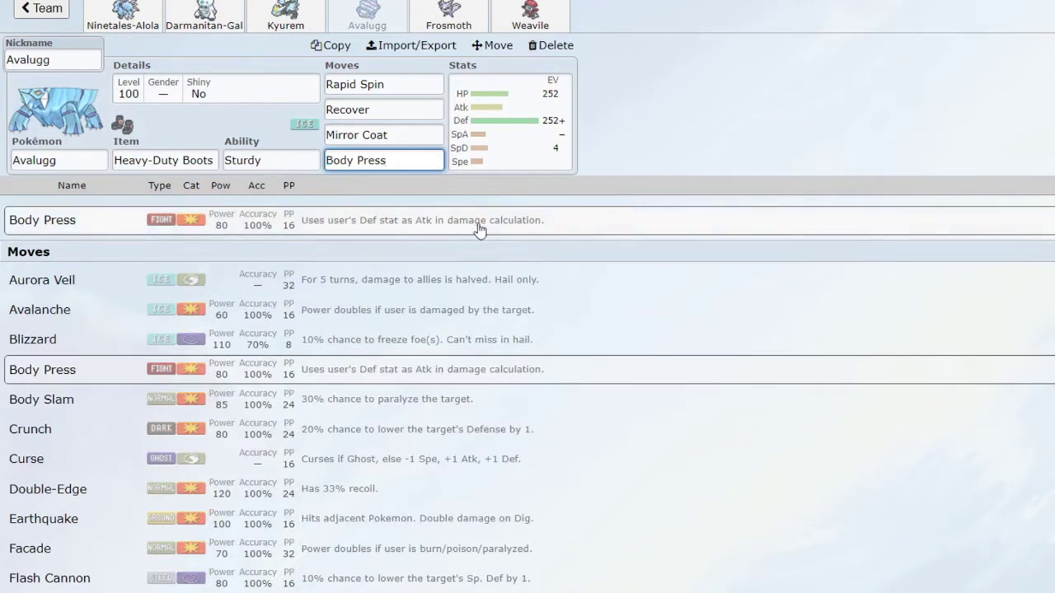
Try to raise Avalugg's Attack IV to 31 while viewing its Rapid Spin and Recover moves
click(499, 146)
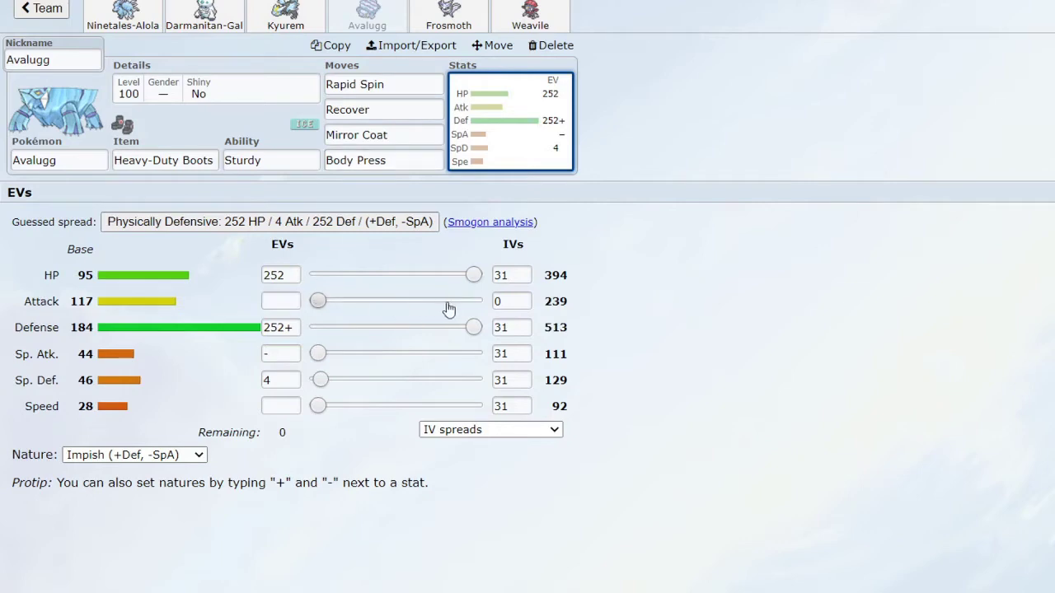
click(511, 302)
text(31)
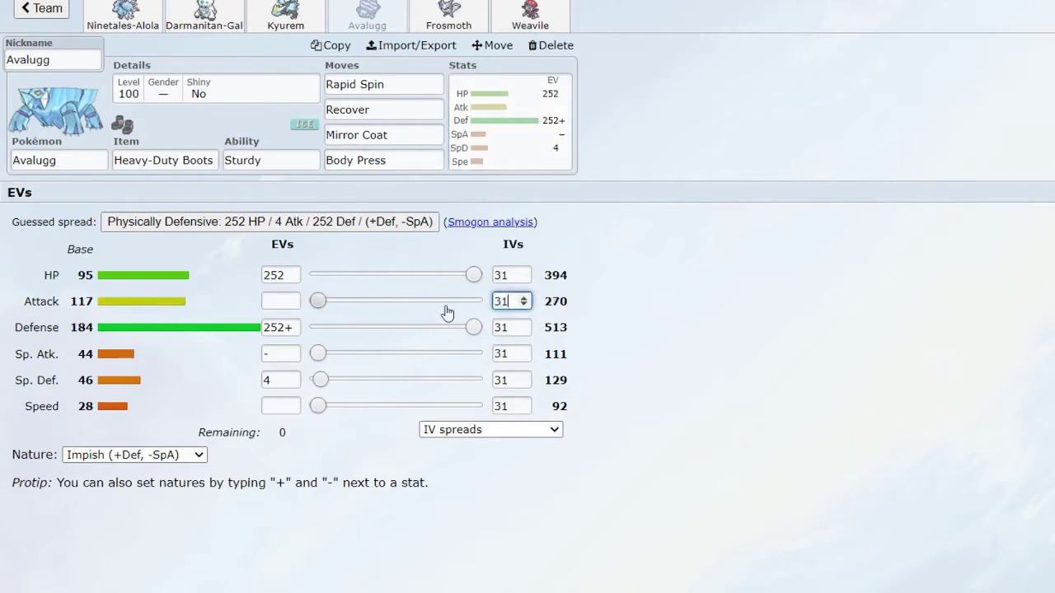
click(399, 85)
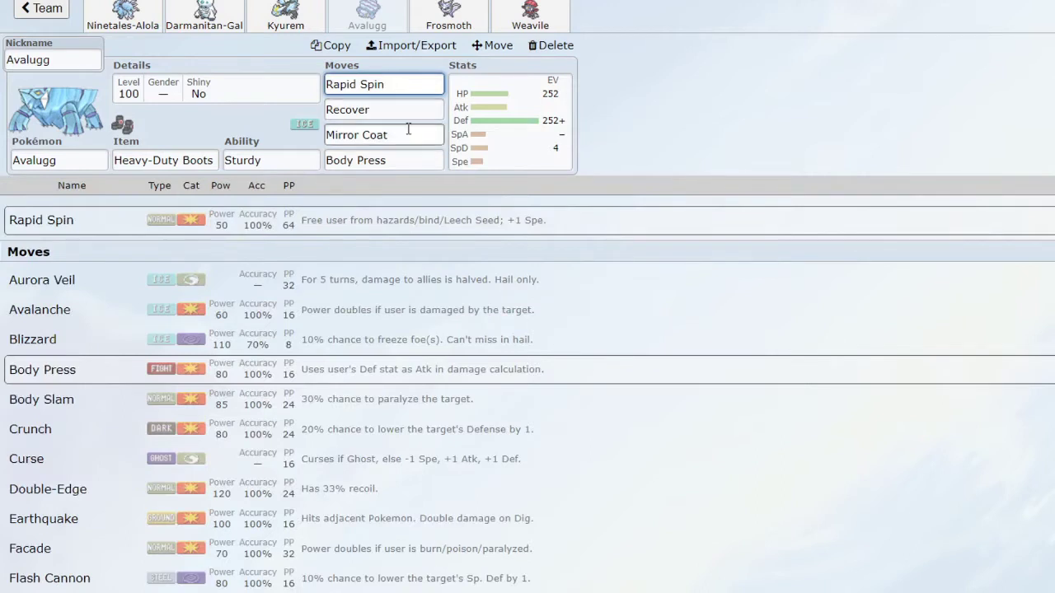
click(472, 136)
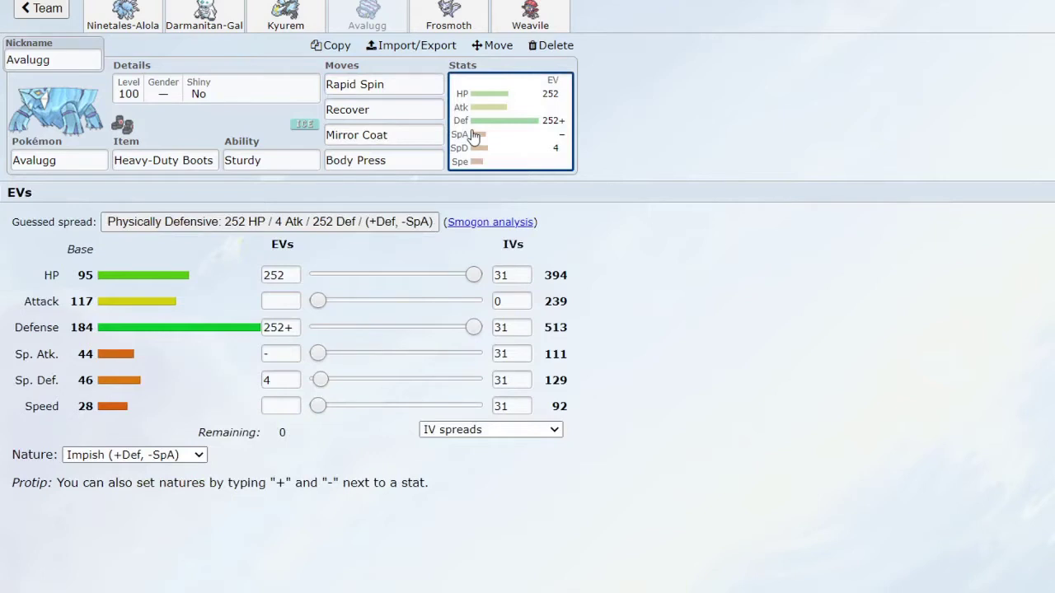
click(502, 302)
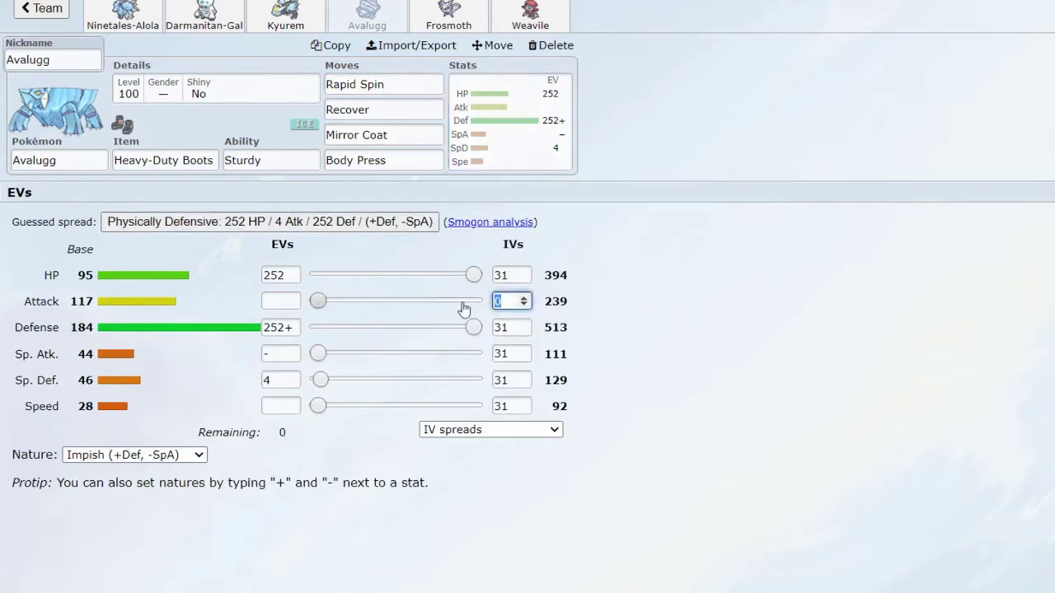
text(31)
click(619, 313)
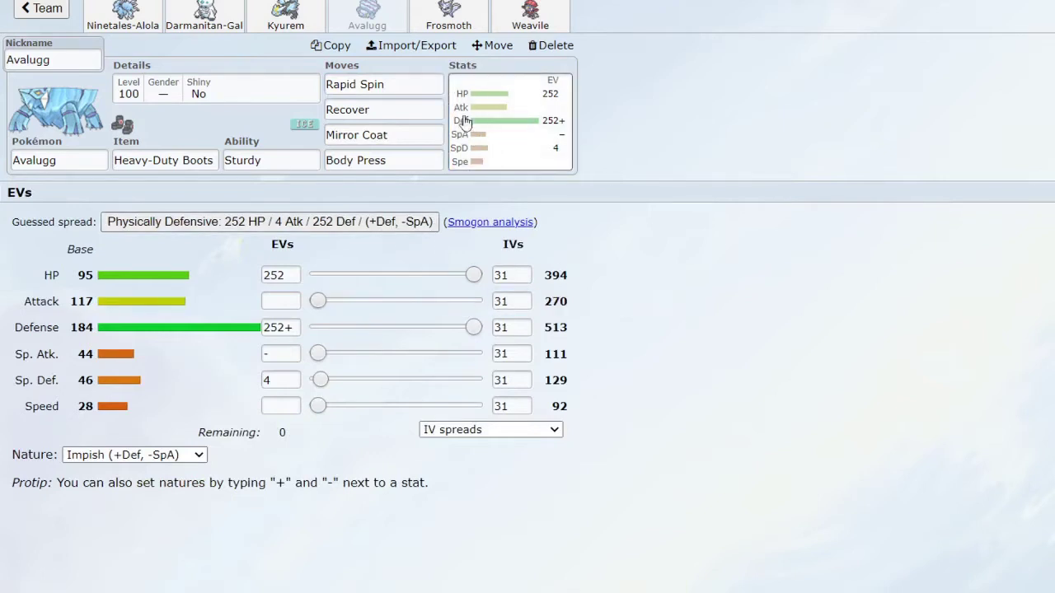
click(431, 108)
Set Avalugg's Attack IV to 31
click(479, 117)
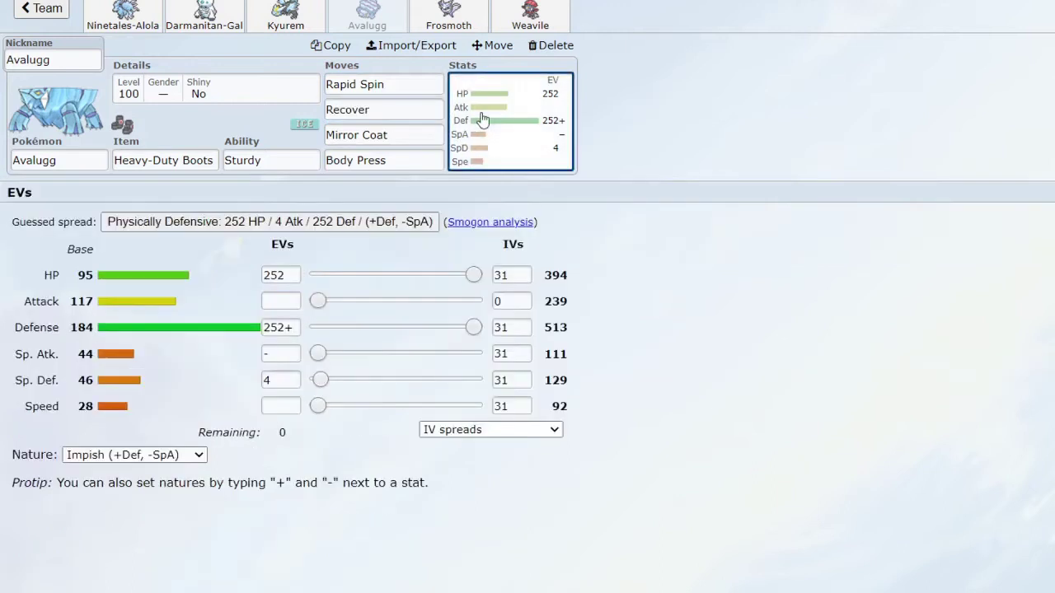
click(515, 301)
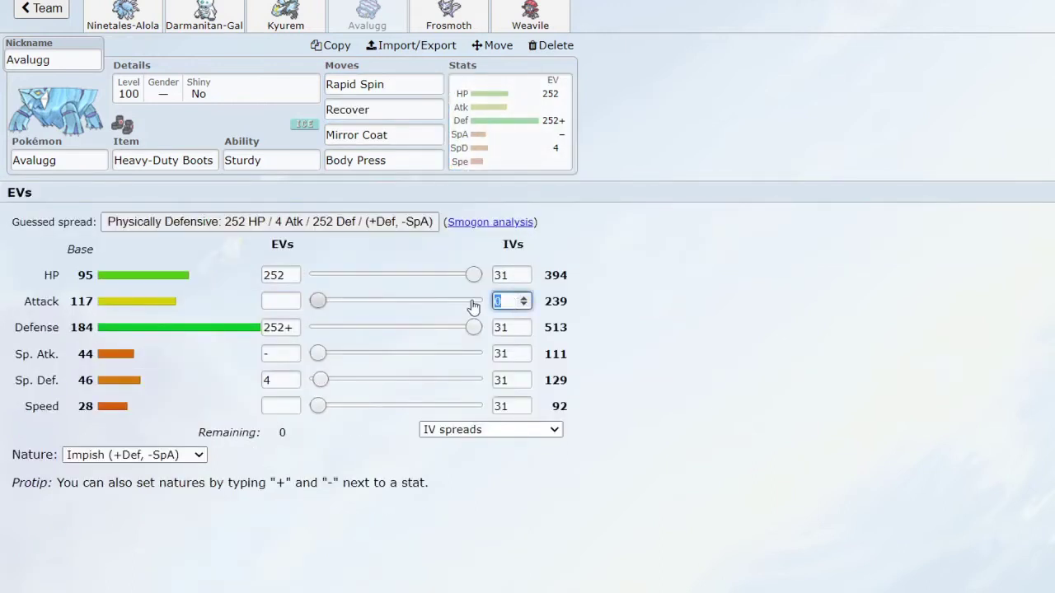
text(31)
Set Avalugg's Attack EVs to 4 and clear its Special Defense EVs
click(284, 300)
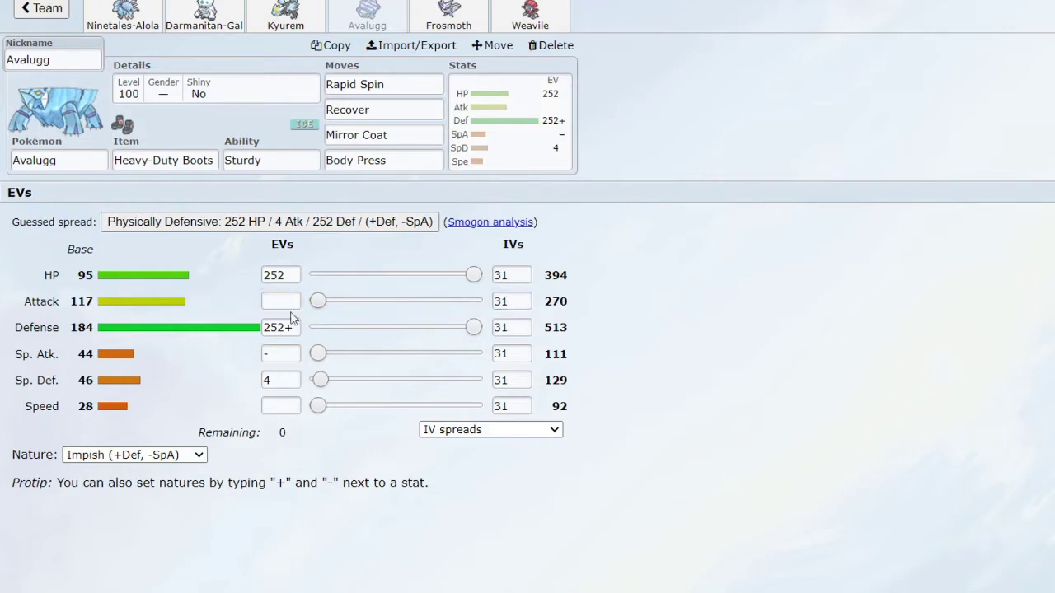
click(277, 301)
text(4)
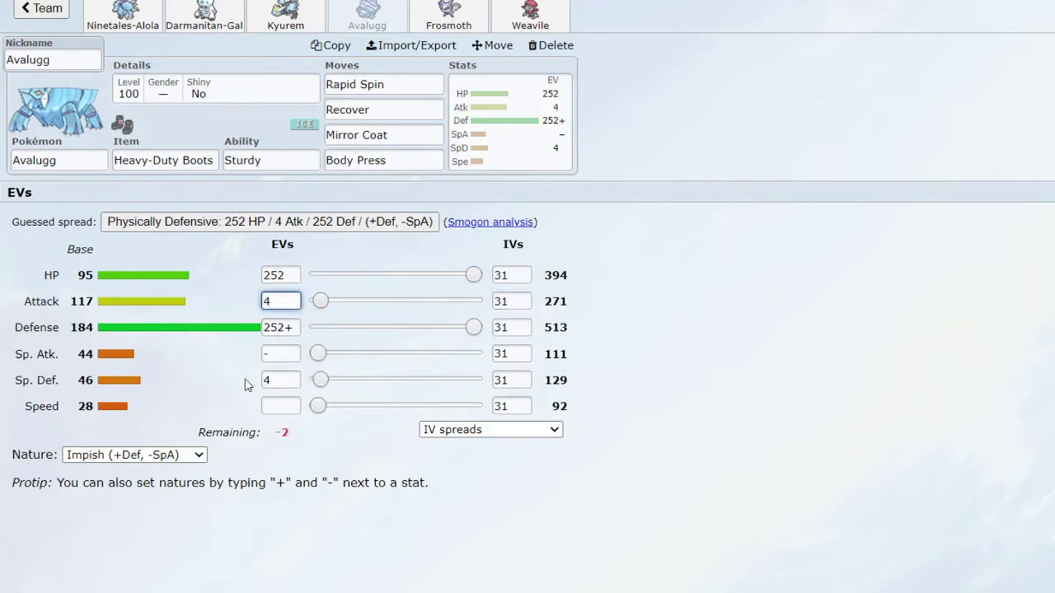
click(279, 380)
key(BackSpace)
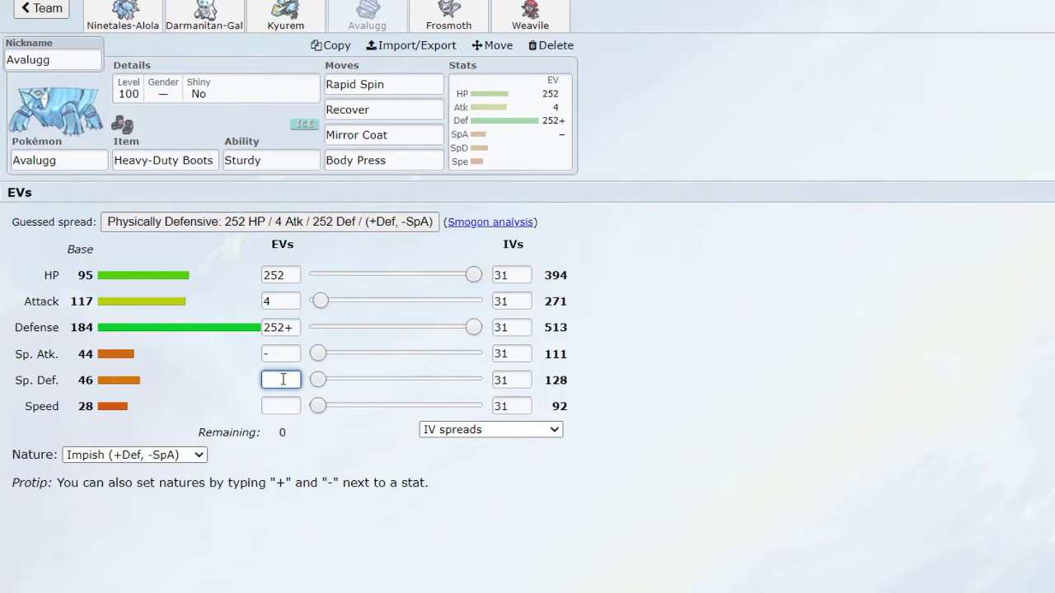
click(313, 21)
click(362, 21)
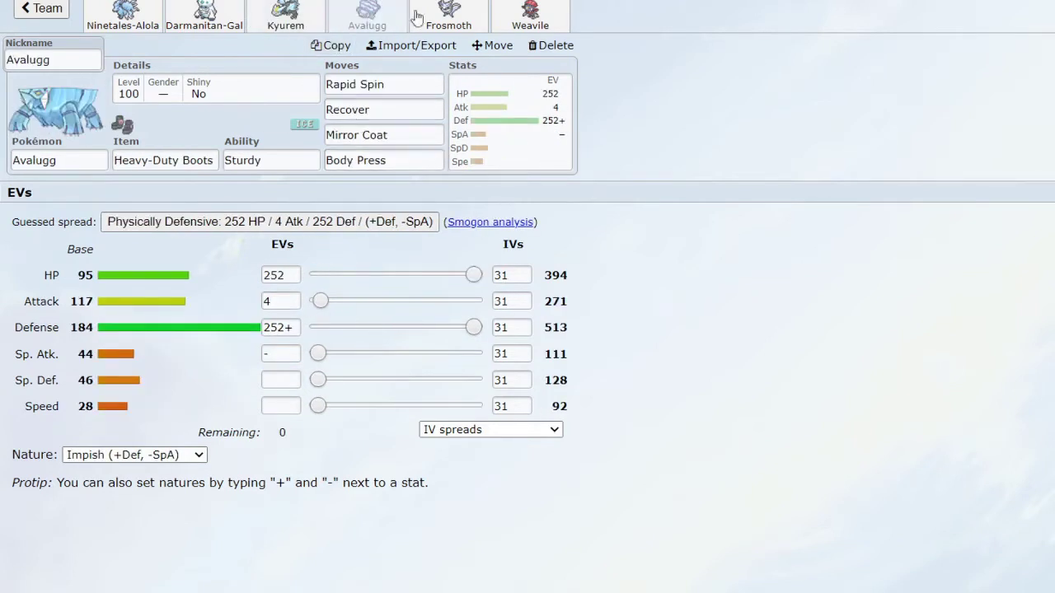
Review the description of Avalugg's Mirror Coat move and its EV spread
click(430, 136)
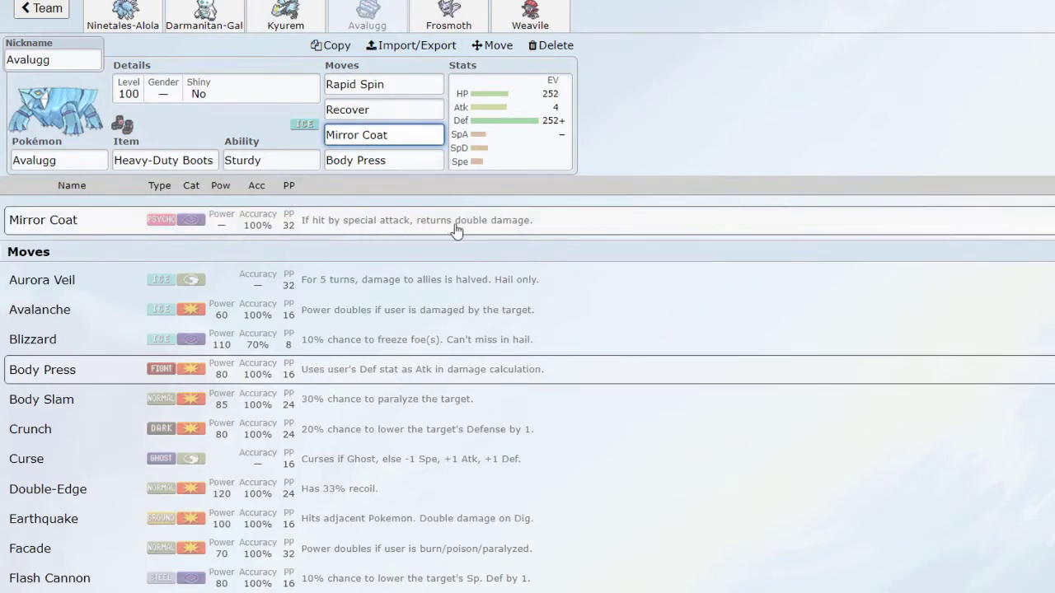
click(540, 137)
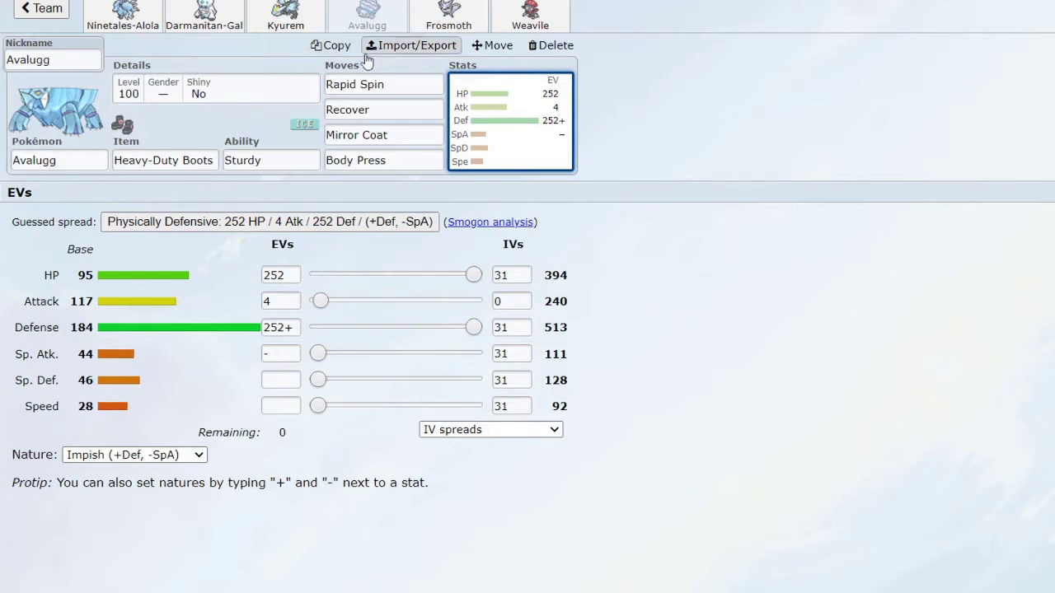
Open Frosmoth's set and review its Ice Scales ability, its EV spread and its Attack IV
click(441, 31)
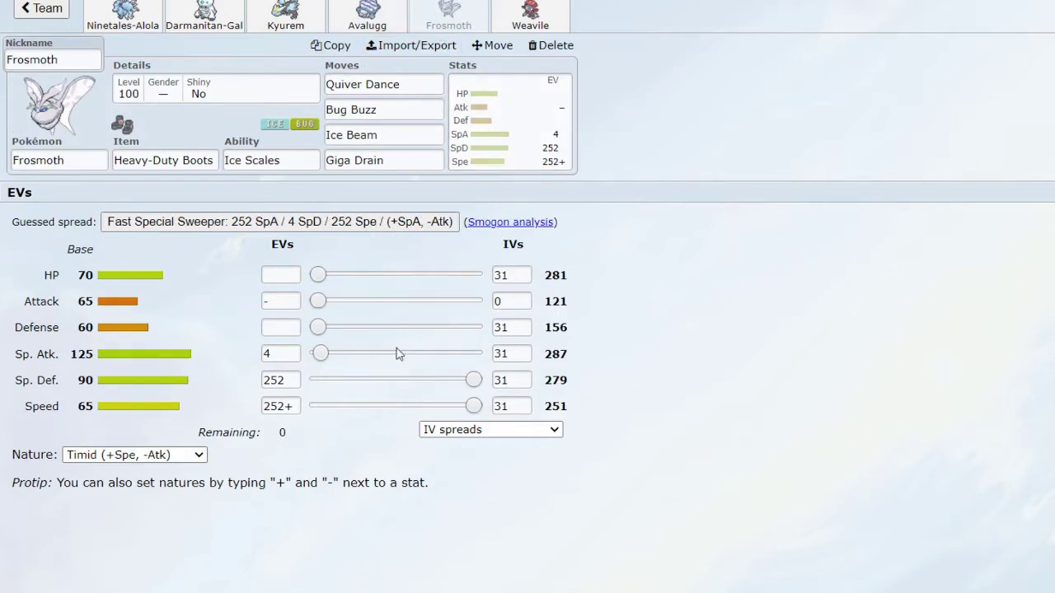
click(297, 162)
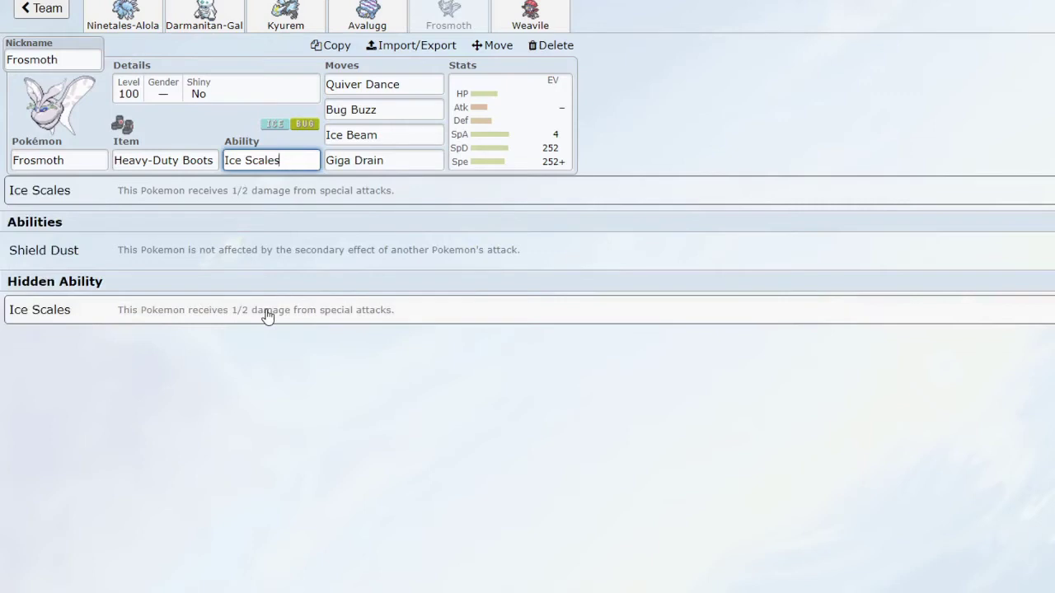
click(525, 147)
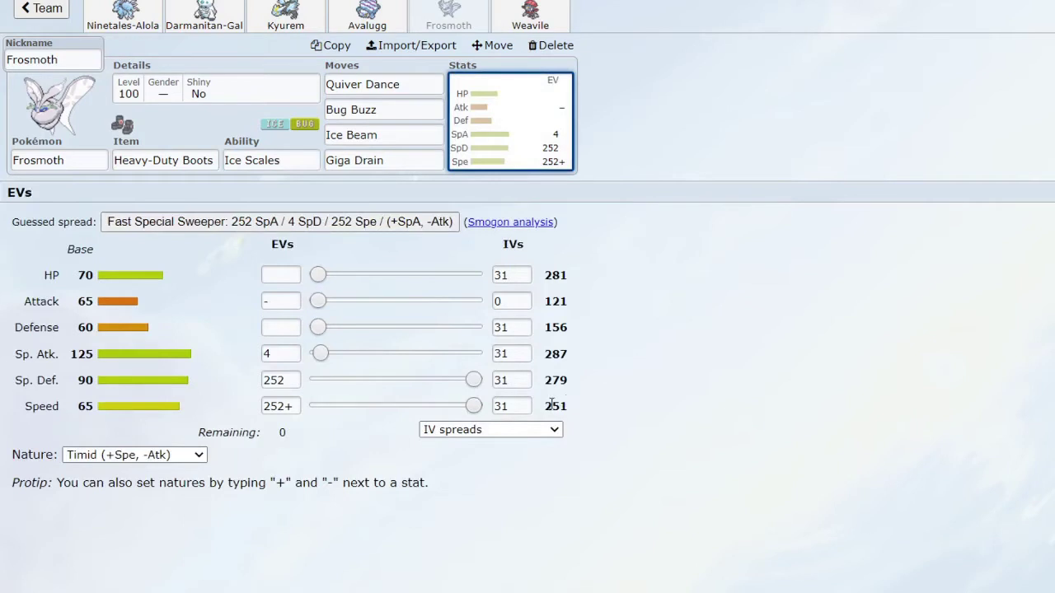
click(511, 301)
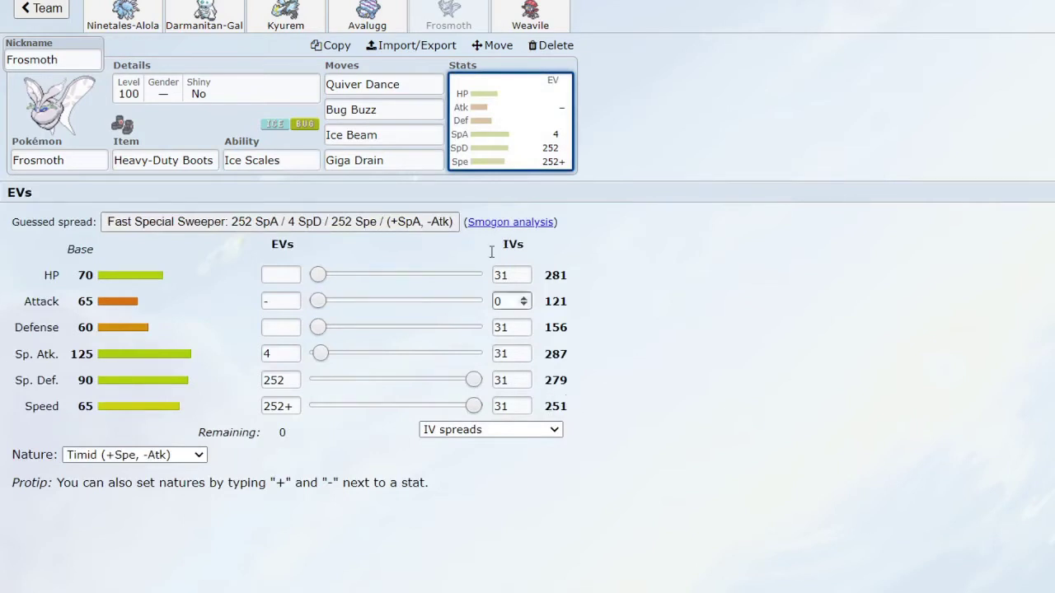
click(423, 83)
click(500, 108)
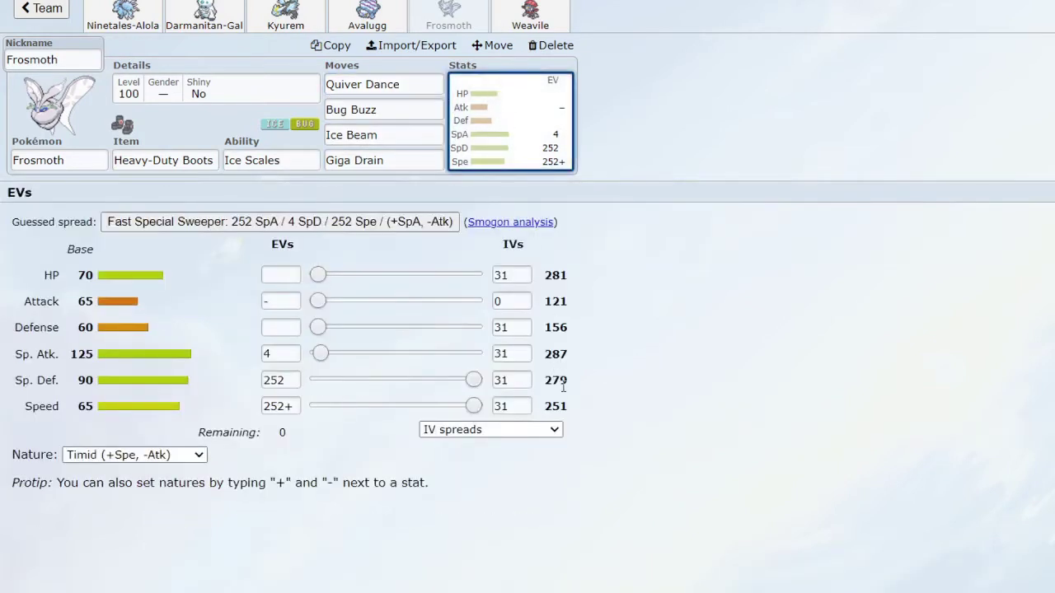
Review the descriptions of Frosmoth's Giga Drain, Ice Beam and Bug Buzz moves
double_click(402, 160)
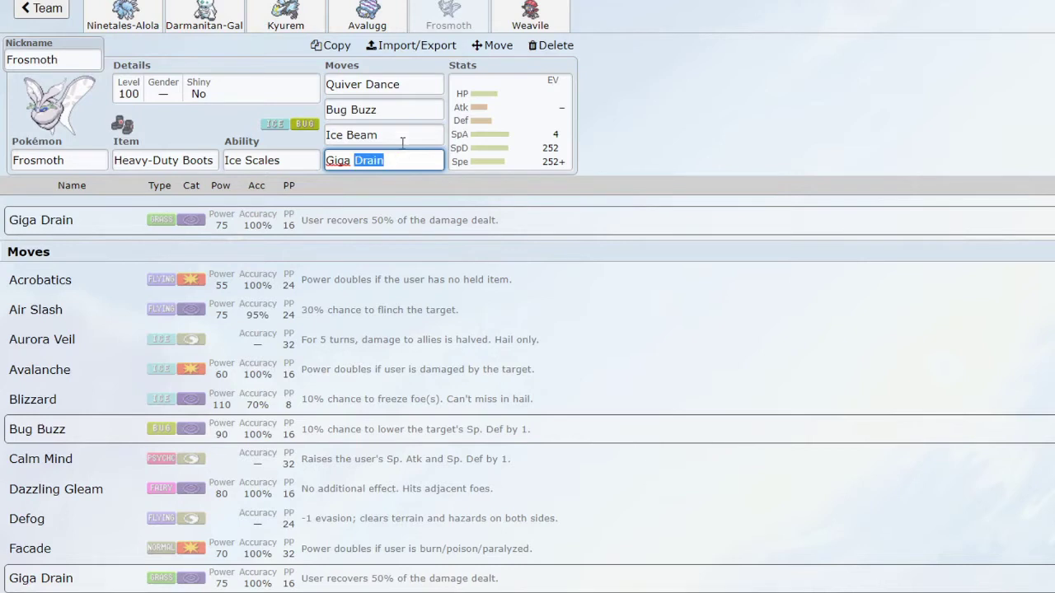
click(402, 138)
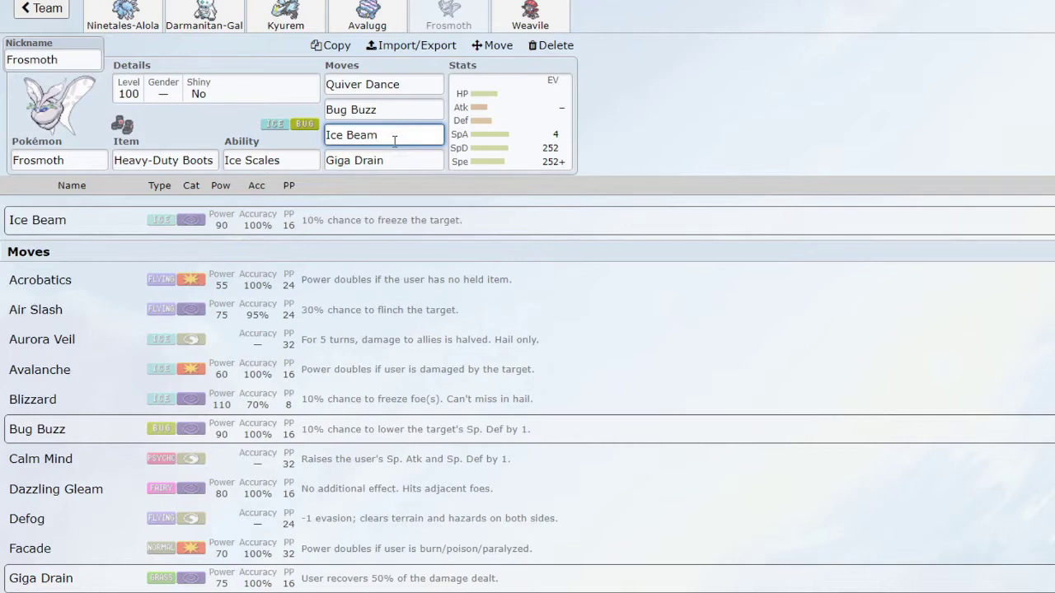
click(409, 110)
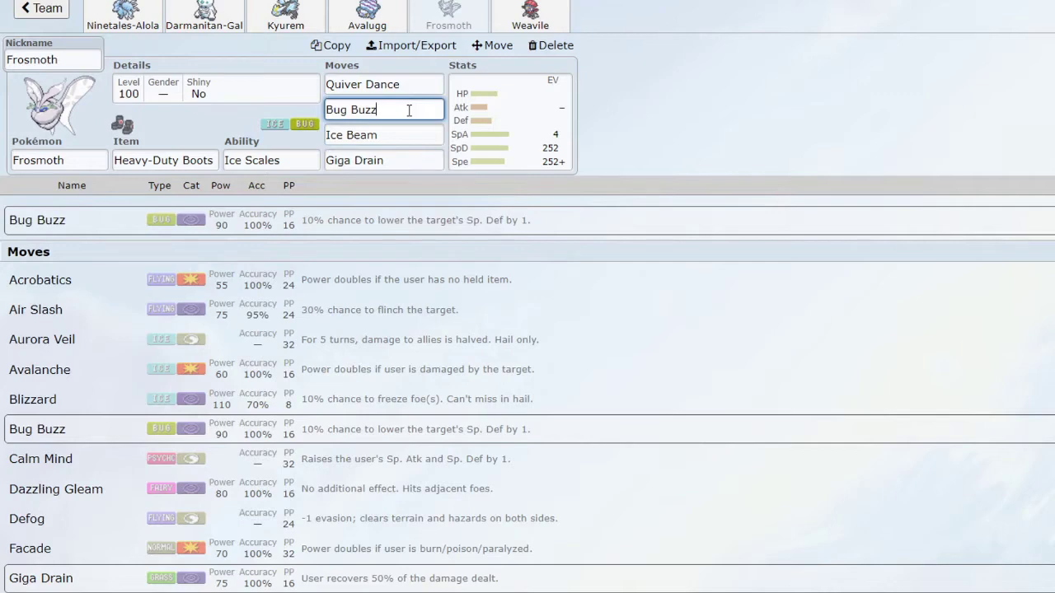
Open Weavile's set and review its EV spread and its Triple Axel and Ice Shard moves
click(528, 21)
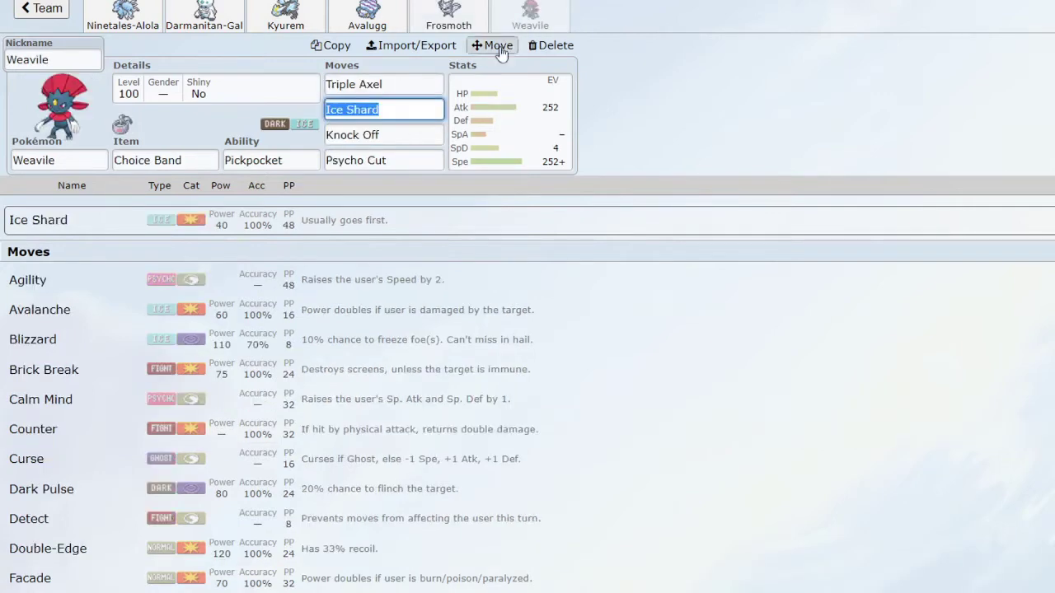
click(501, 141)
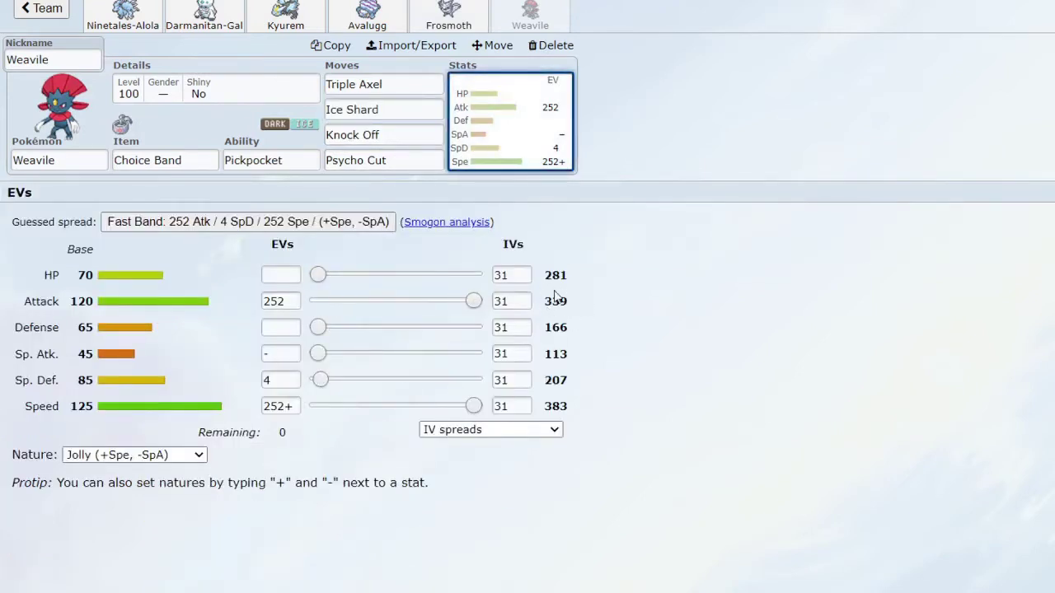
click(403, 82)
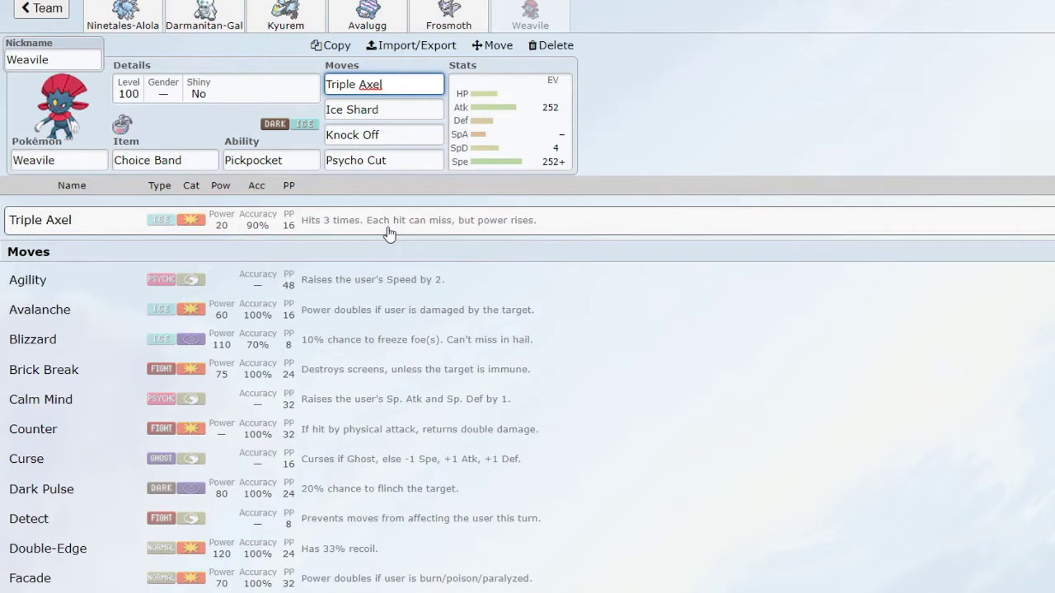
click(407, 107)
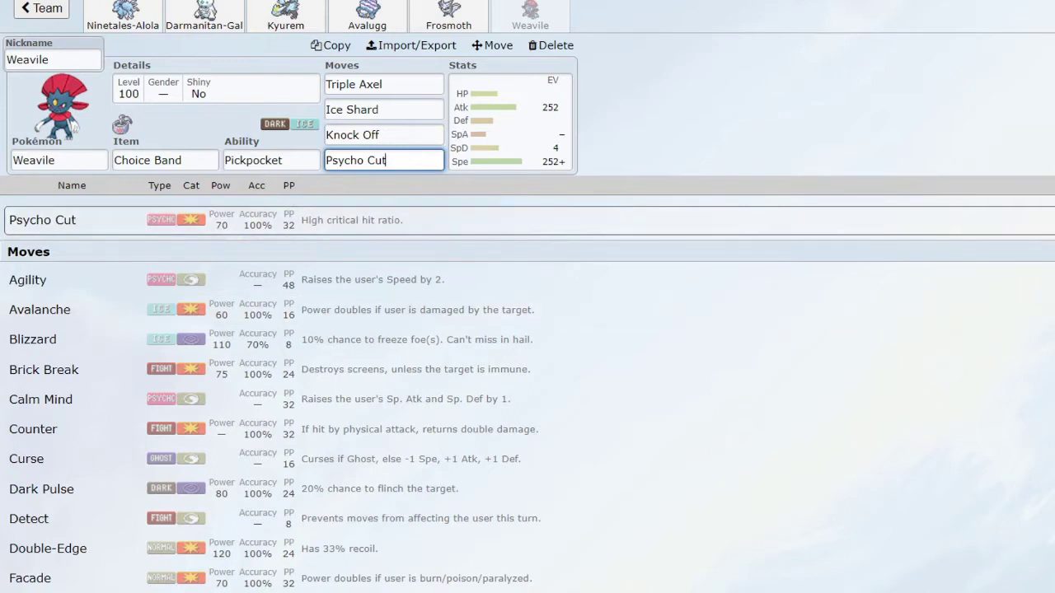
Look through Weavile's available moves for the slot that holds Psycho Cut
scroll(527, 385, down, 5)
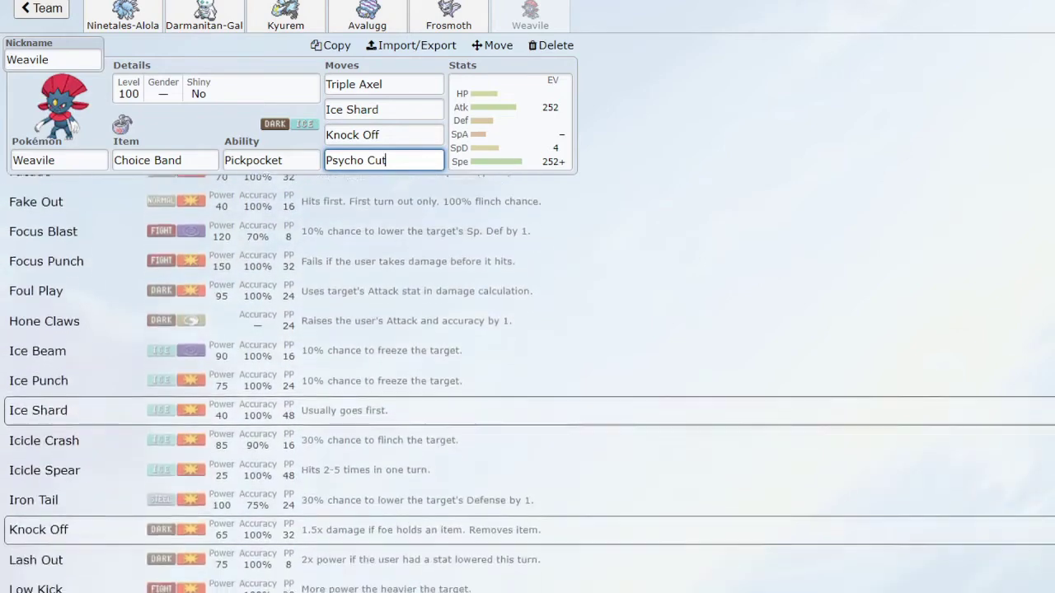
scroll(528, 385, down, 5)
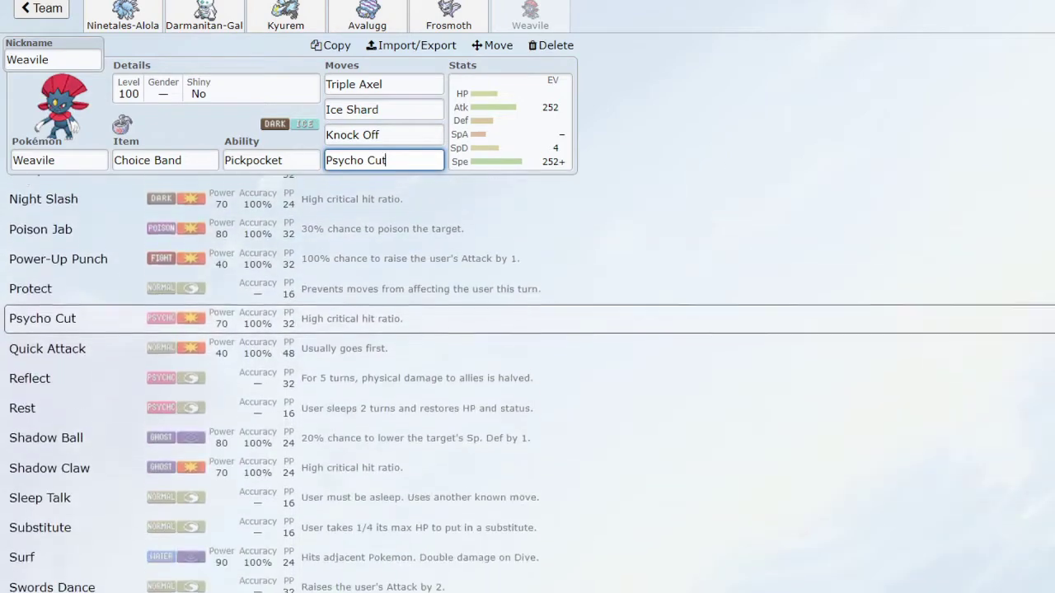
scroll(527, 384, down, 3)
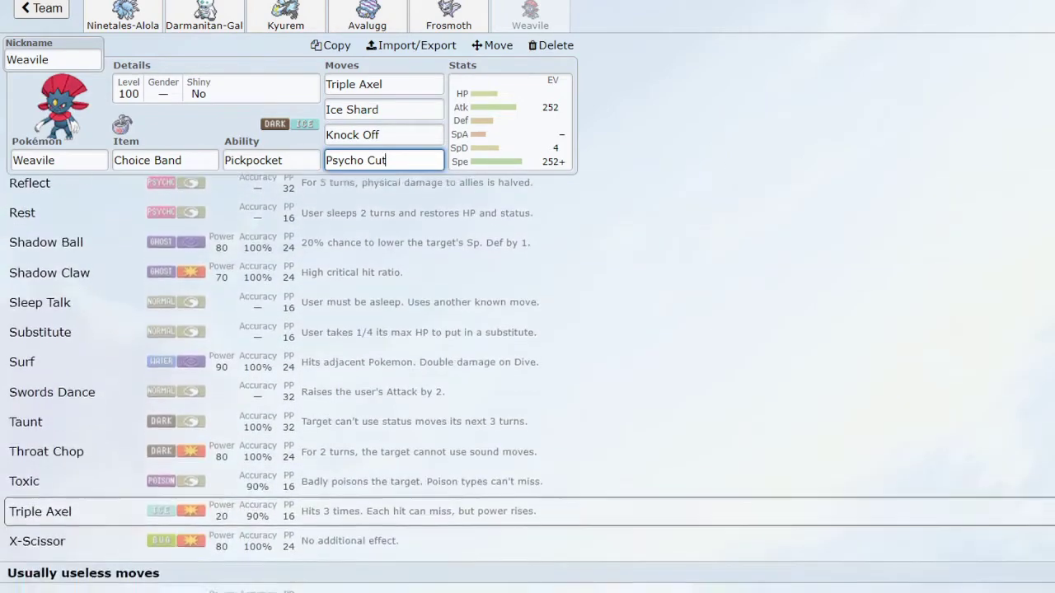
scroll(528, 385, down, 1)
scroll(528, 385, up, 3)
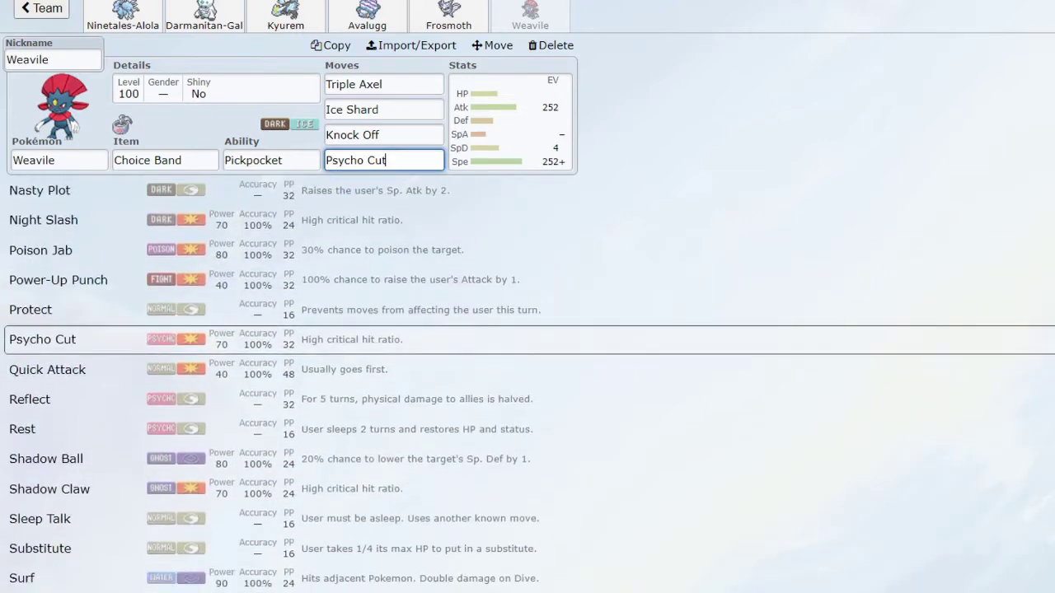
scroll(528, 382, down, 10)
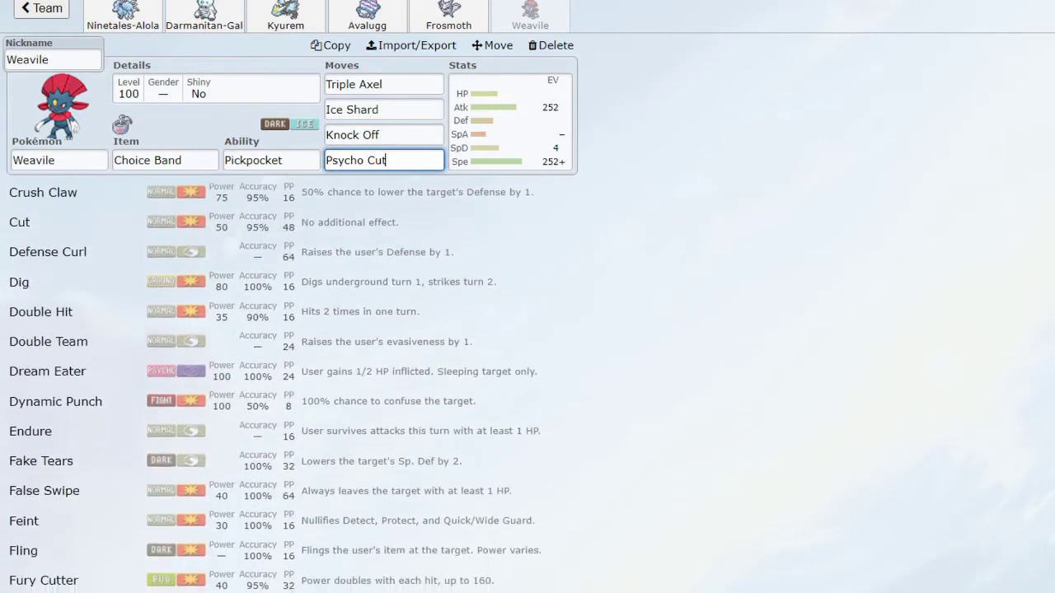
scroll(527, 384, down, 3)
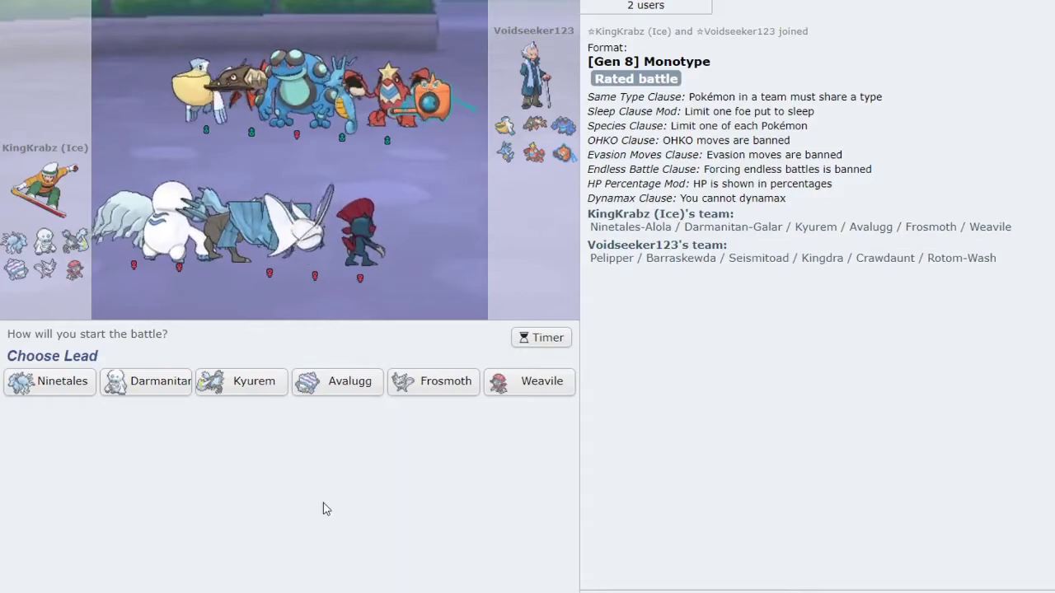
Send the opponent the chat message "gl hf" and choose Ninetales as the lead for the Gen 8 Monotype battle
key(Return)
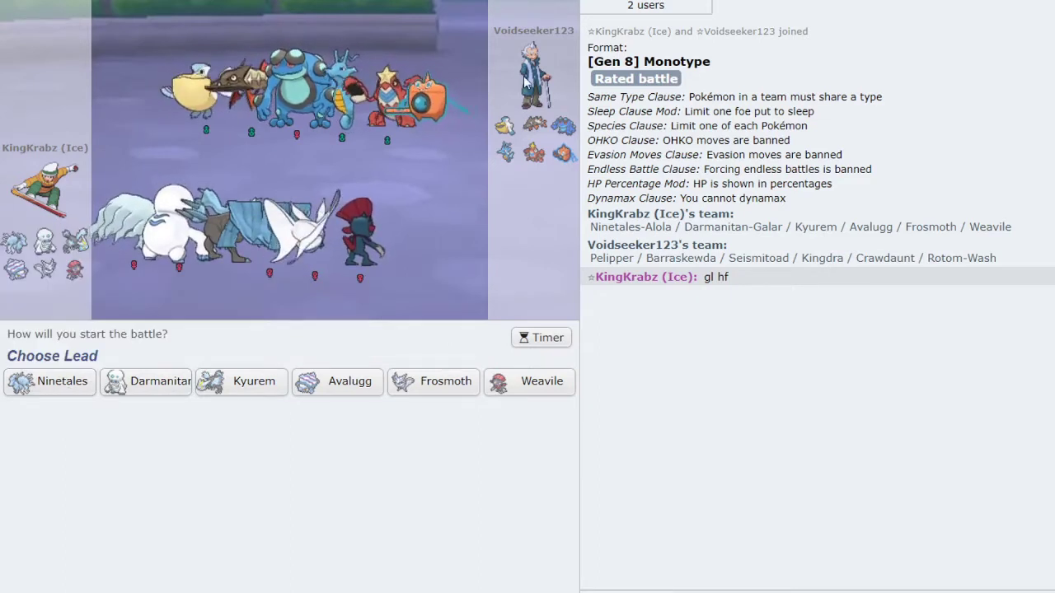
click(56, 396)
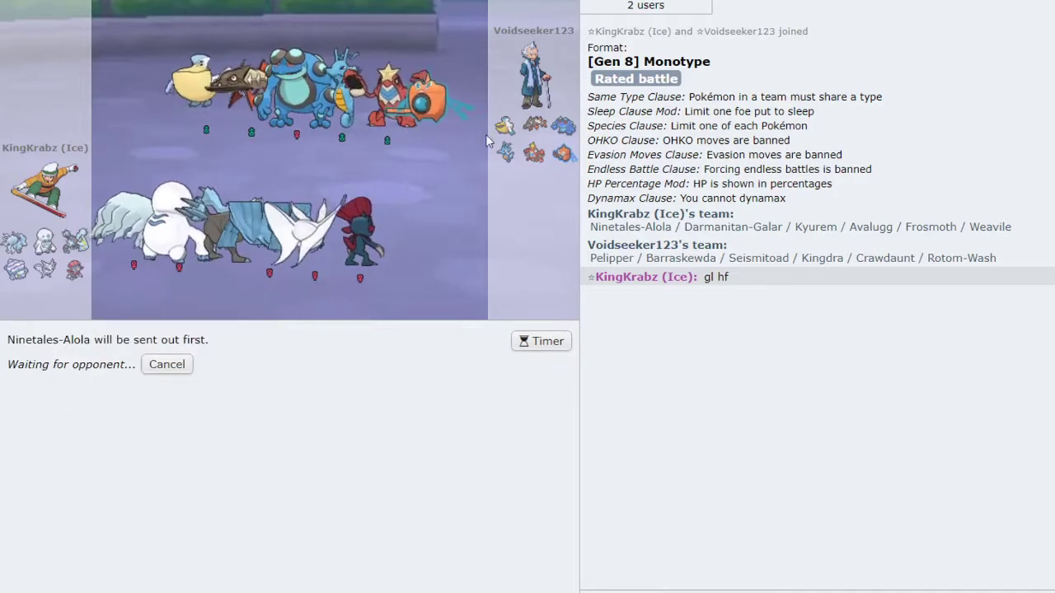
Start the battle timer and inspect the details of the opponent's Pelipper
mouse_move(520, 143)
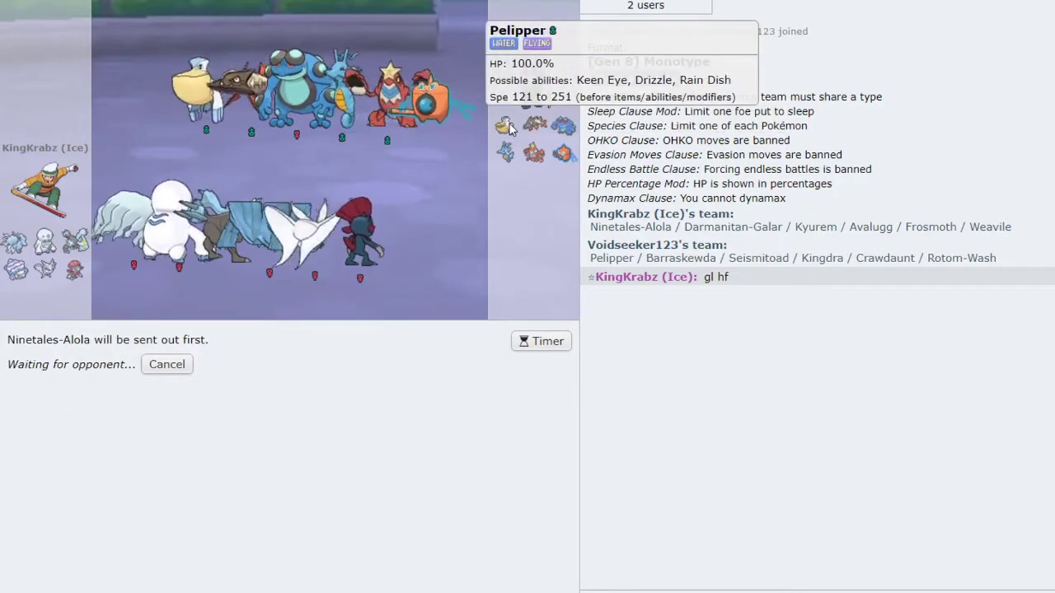
click(539, 345)
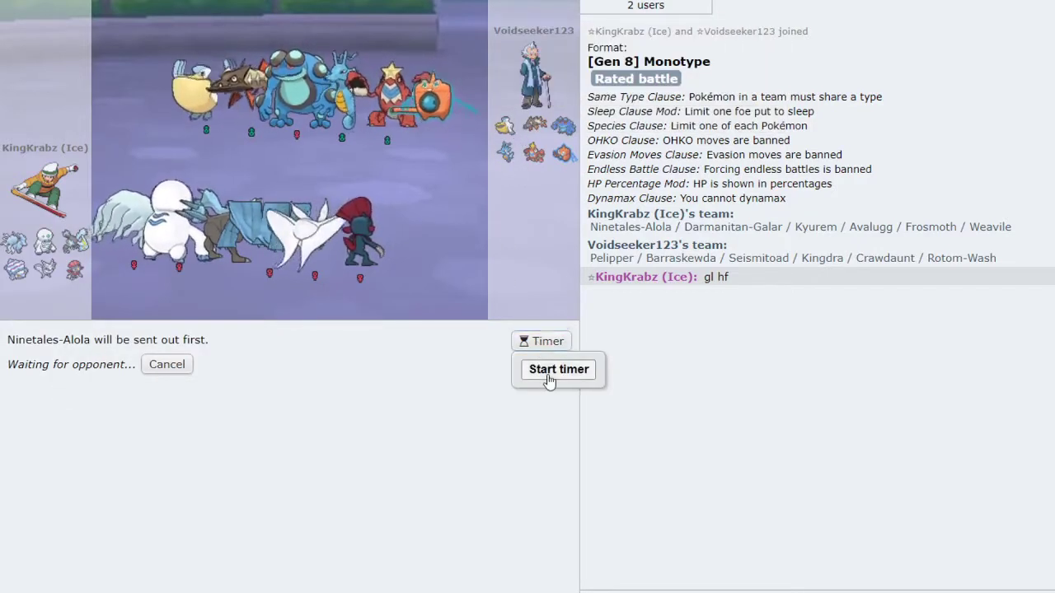
click(547, 377)
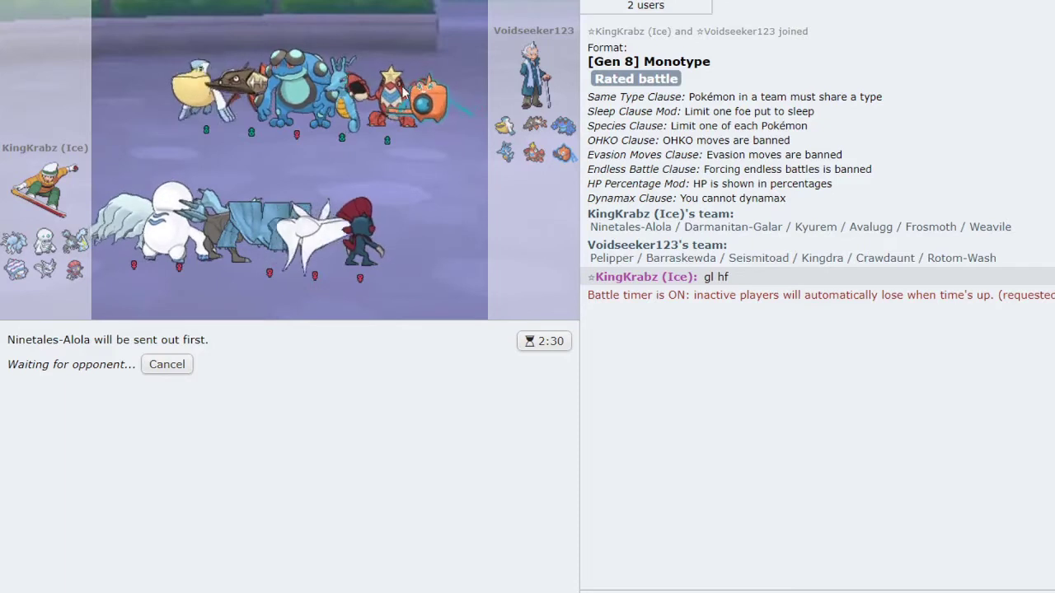
mouse_move(511, 125)
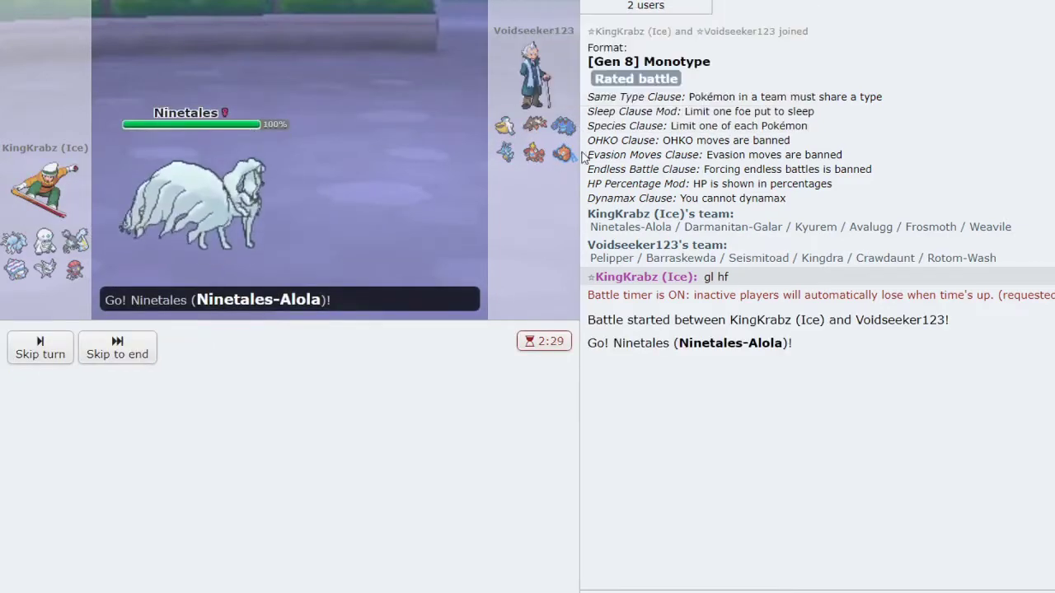
mouse_move(542, 157)
mouse_move(421, 126)
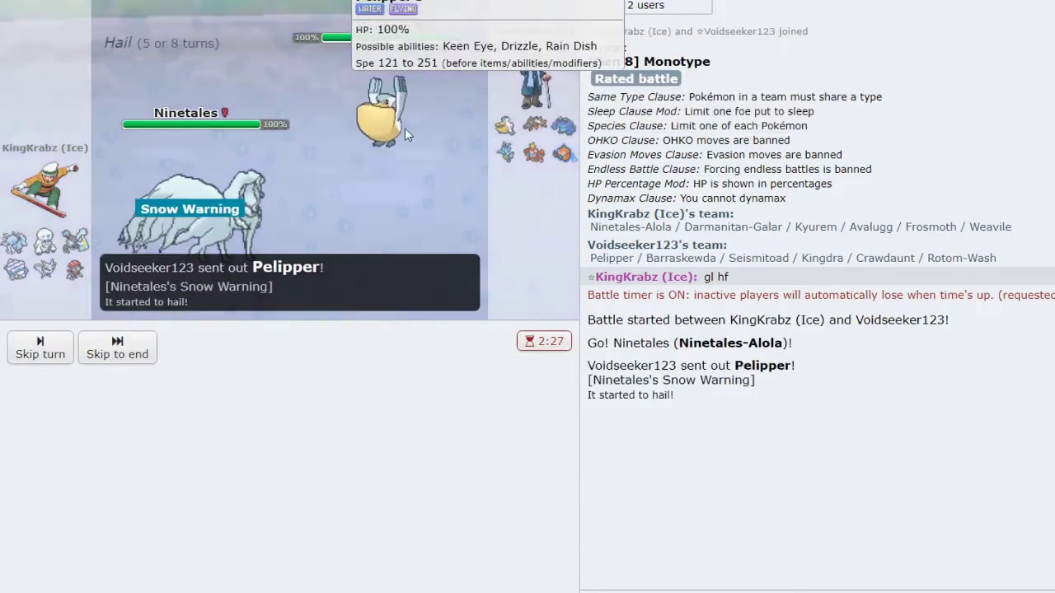